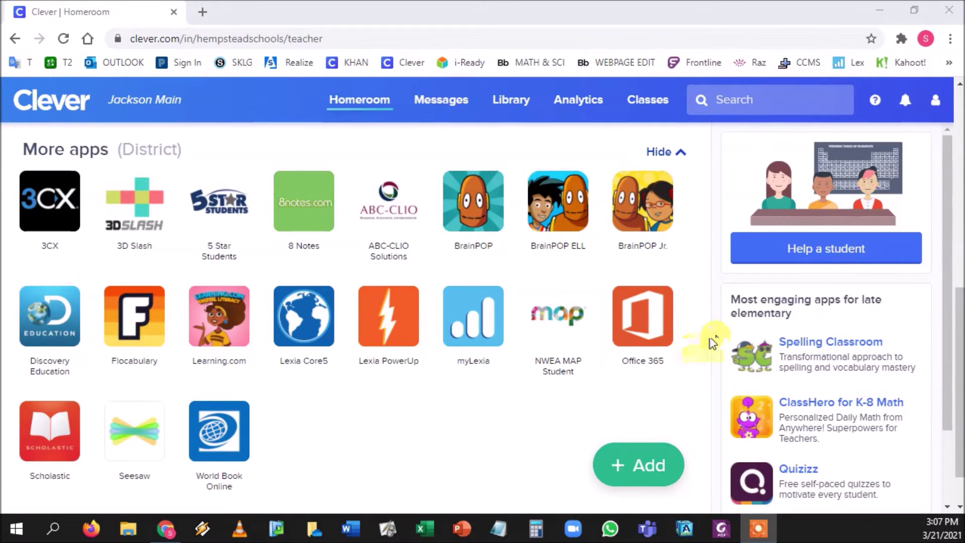
Step: Search Clever for "classkick" and open the Classkick app page
left_click(749, 98)
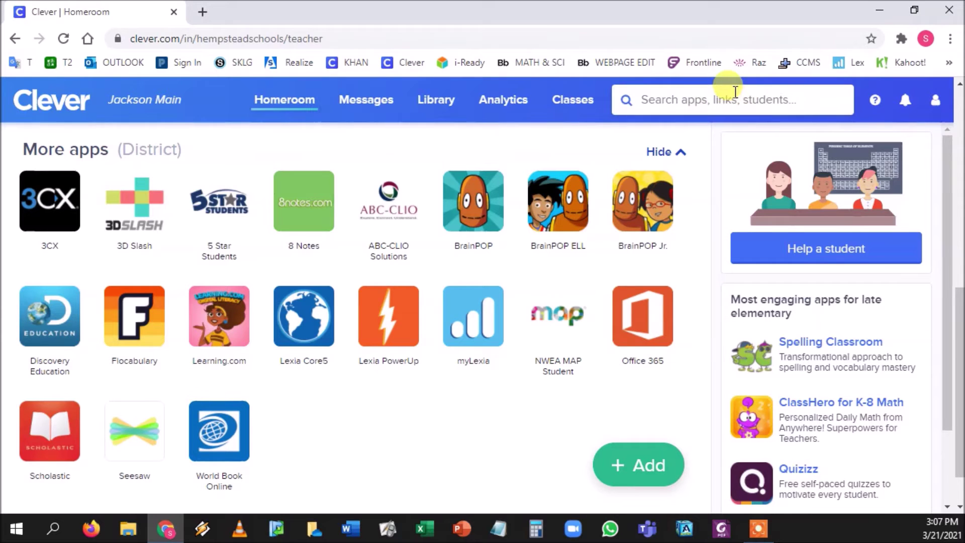
type("class")
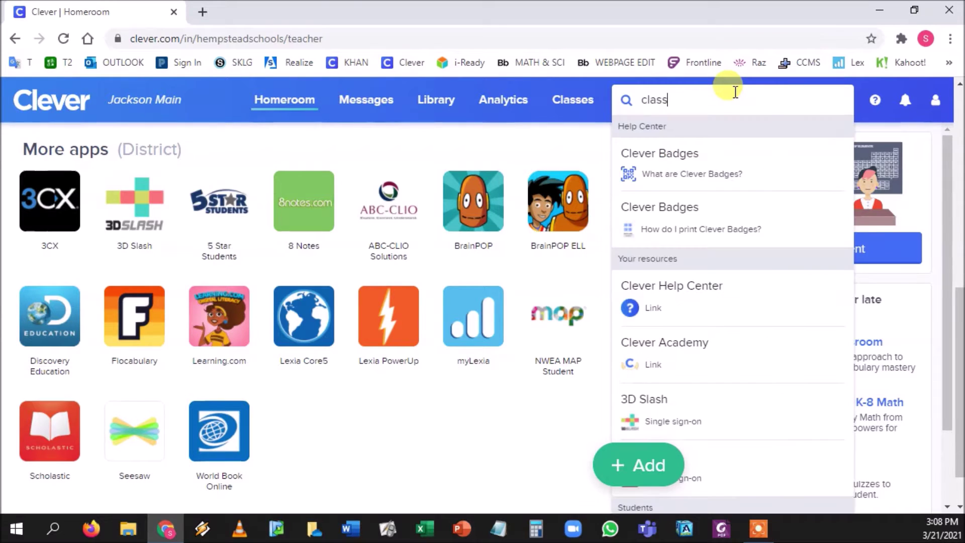
type("kick")
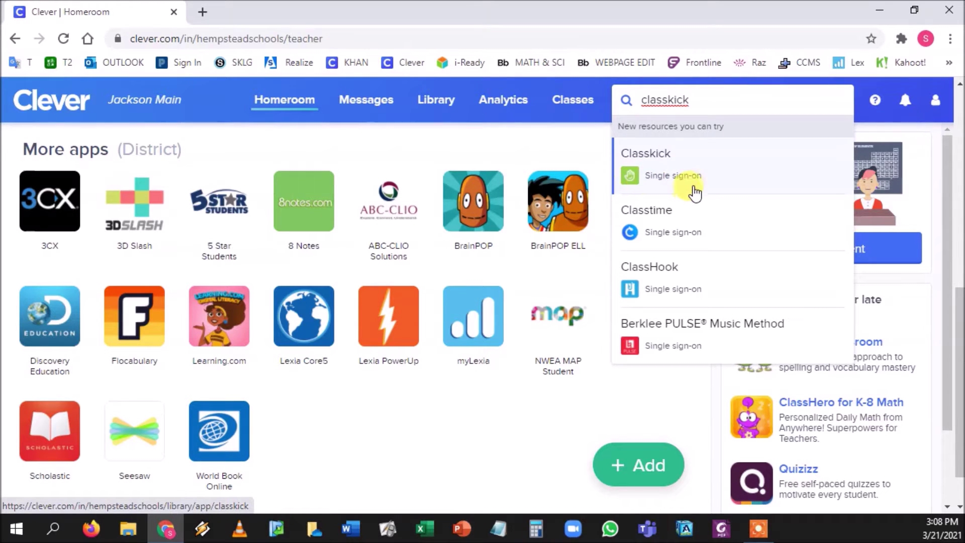
left_click(695, 176)
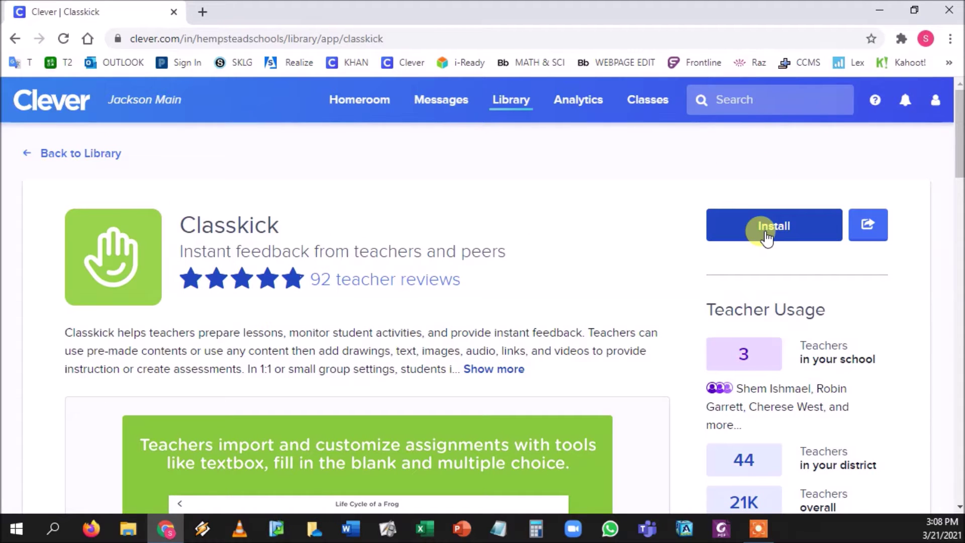
Step: Start installing Classkick and review the account information and resource page in its authorization request
left_click(766, 232)
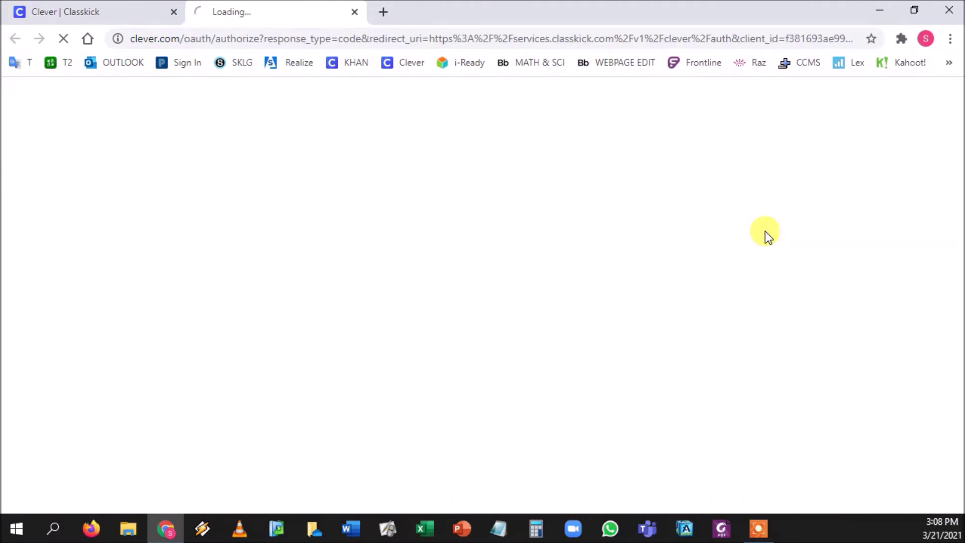
scroll(597, 249, "down", 3)
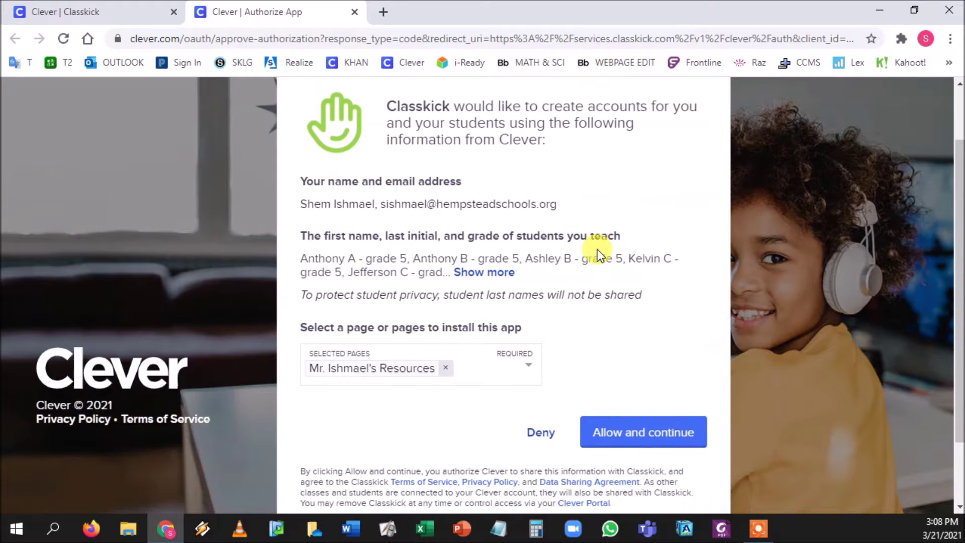
left_click(517, 294)
left_click(356, 321)
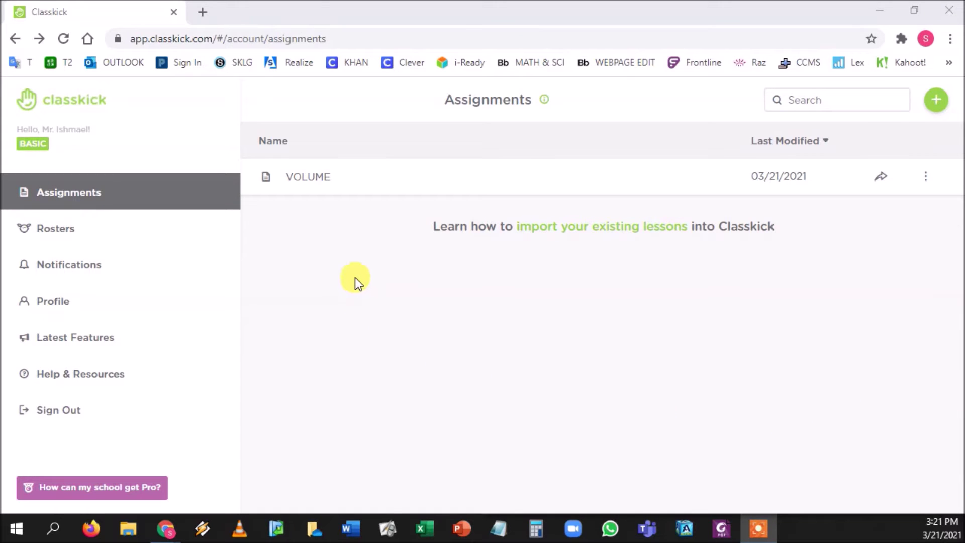
Step: Create a new Classkick assignment from the file "5th 05 2017 ELA Student.pdf"
left_click(307, 435)
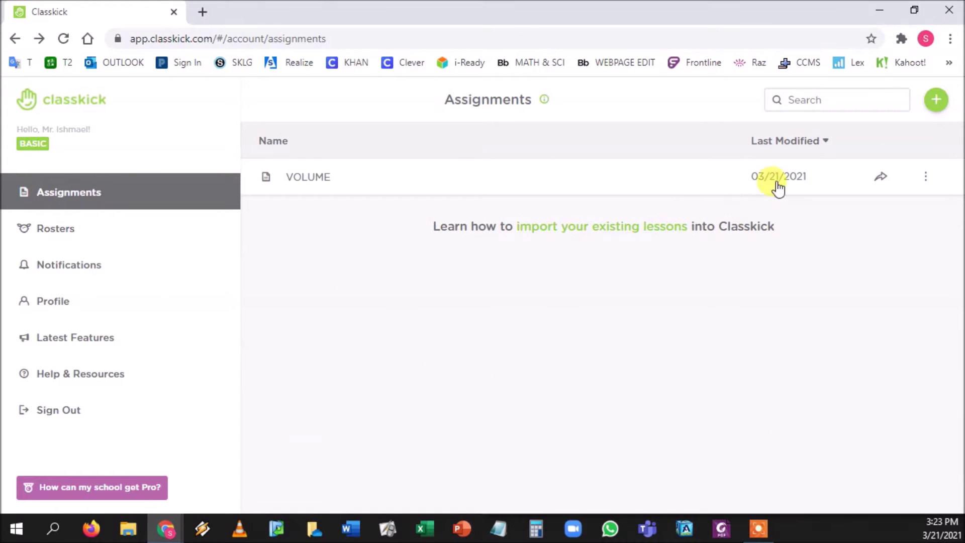
left_click(934, 108)
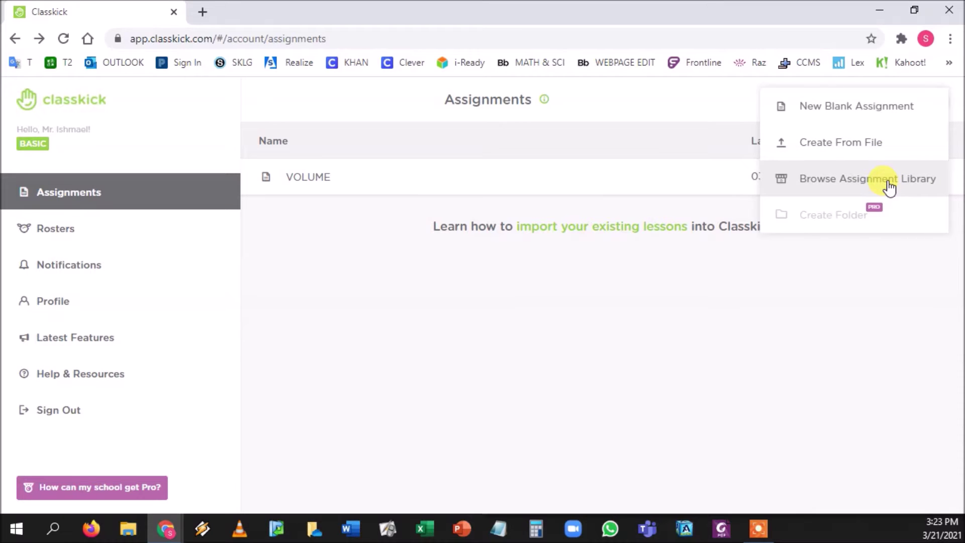
left_click(879, 143)
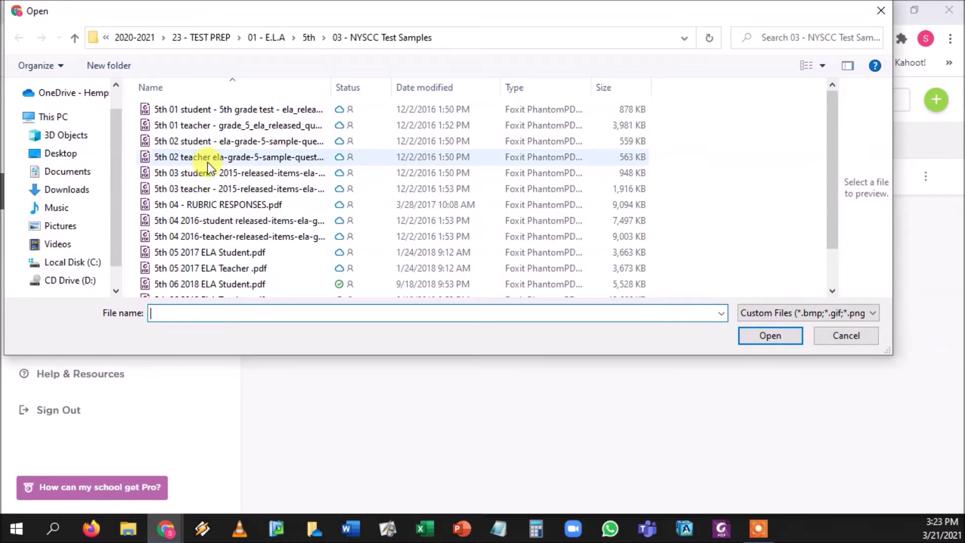
left_click(205, 256)
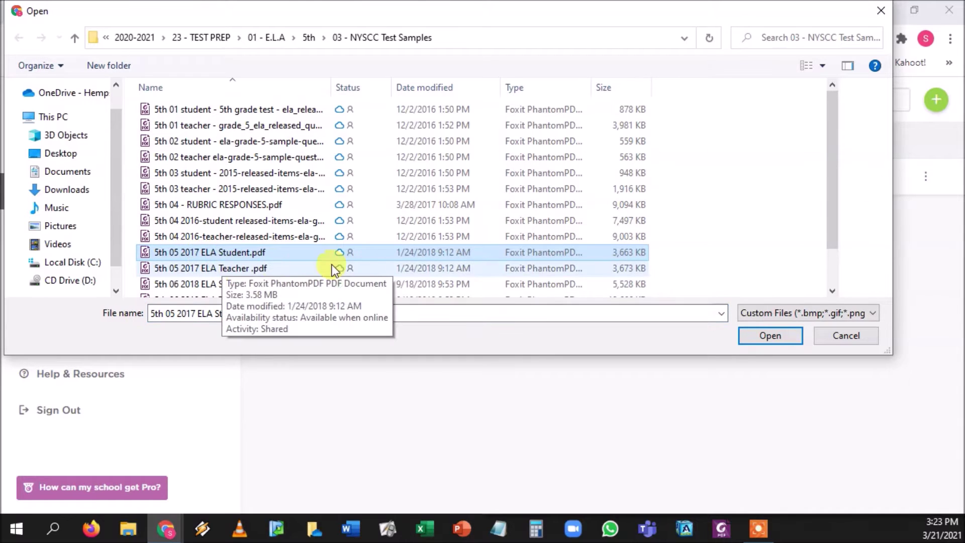
left_click(783, 341)
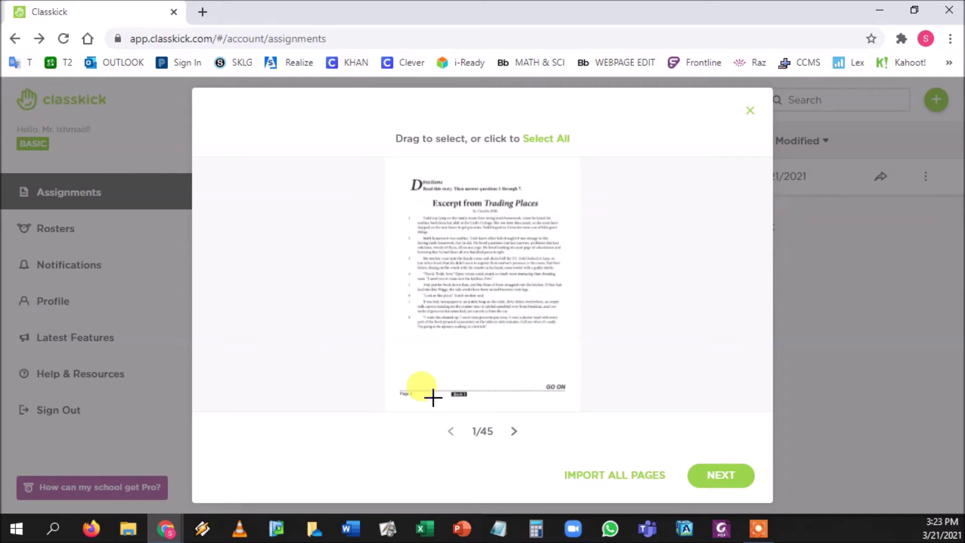
Step: Add page 1 of the PDF, the Trading Places excerpt, to the assignment as a new question
left_click(708, 485)
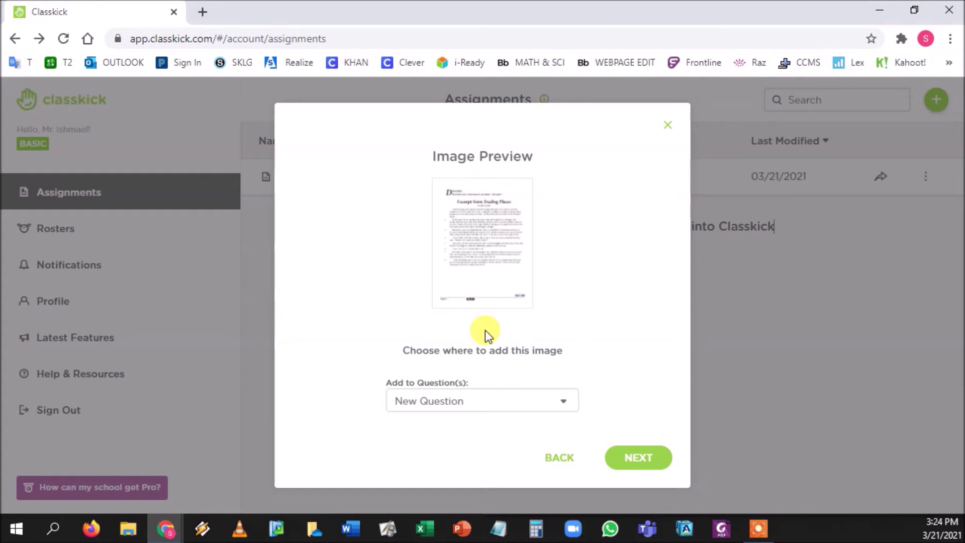
left_click(487, 407)
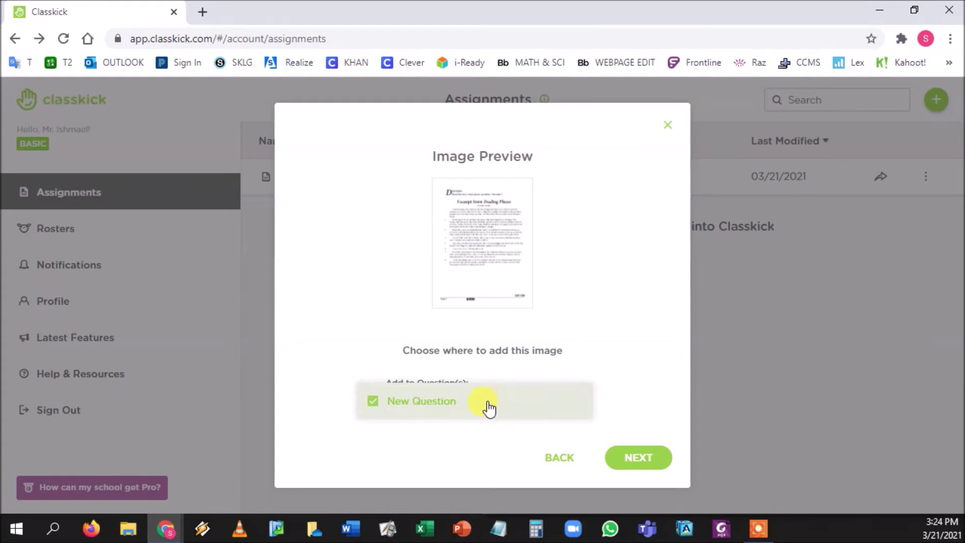
left_click(475, 410)
left_click(502, 442)
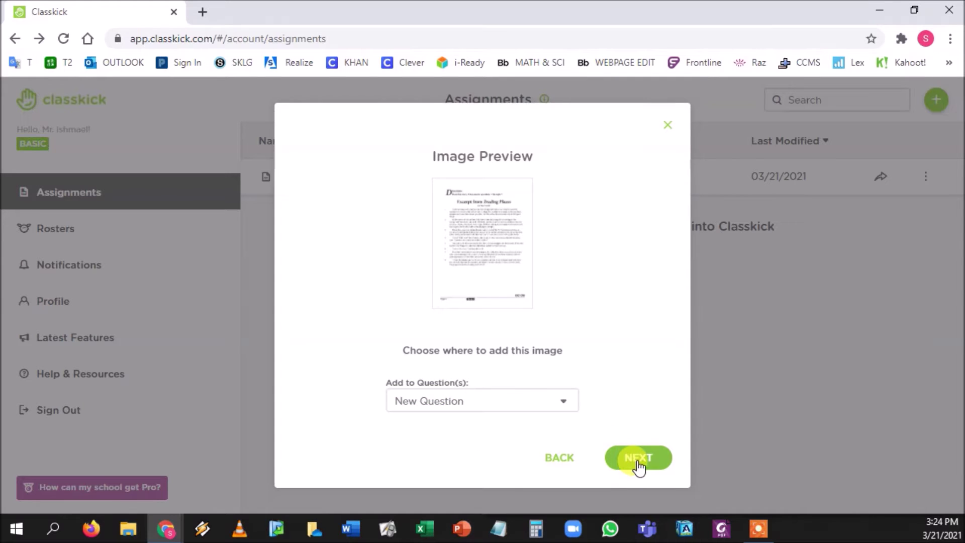
left_click(638, 460)
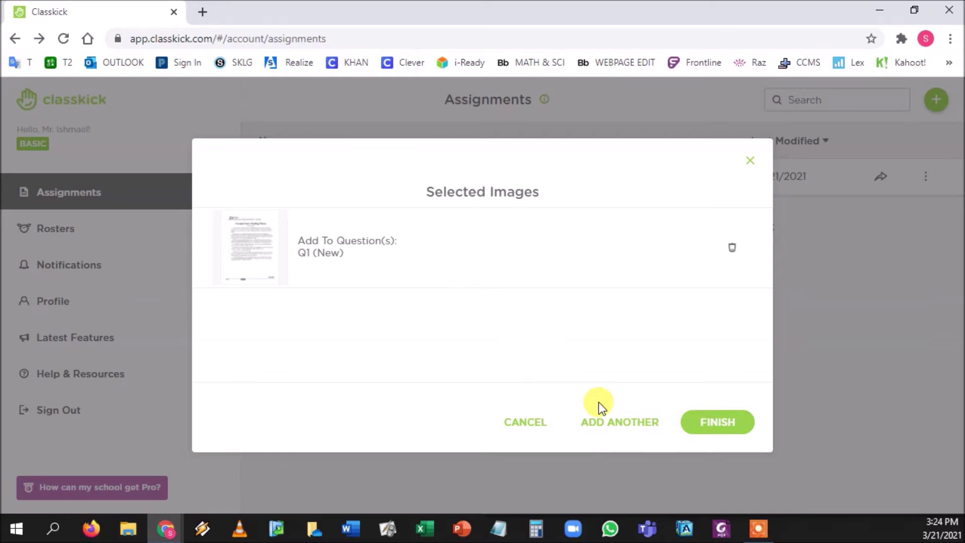
Step: Add page 2 of the PDF, with the food pyramid, as another new question
left_click(616, 422)
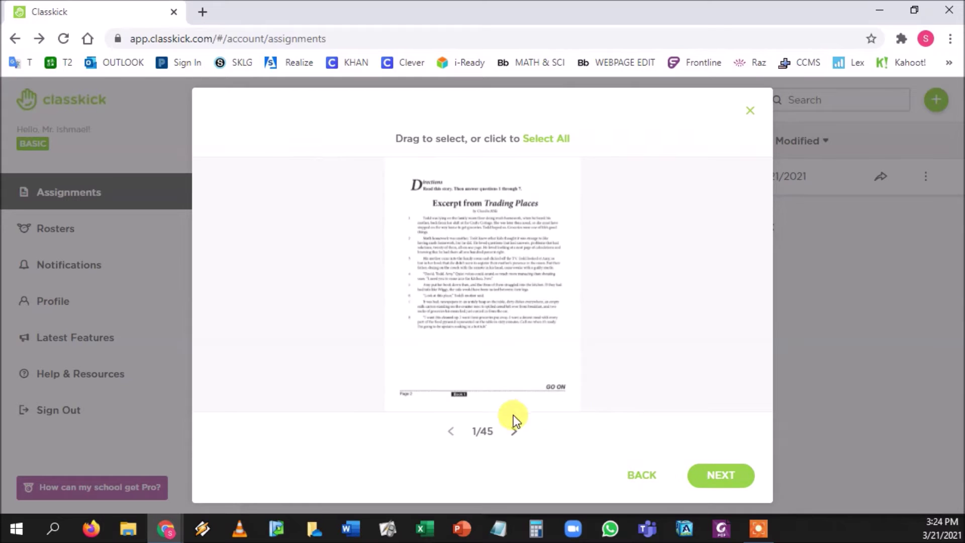
left_click(515, 432)
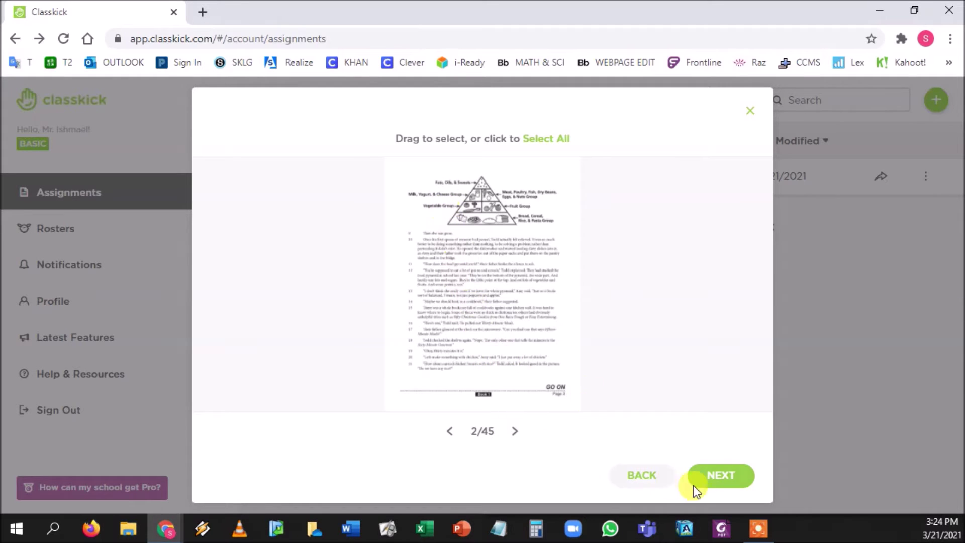
left_click(707, 478)
left_click(530, 409)
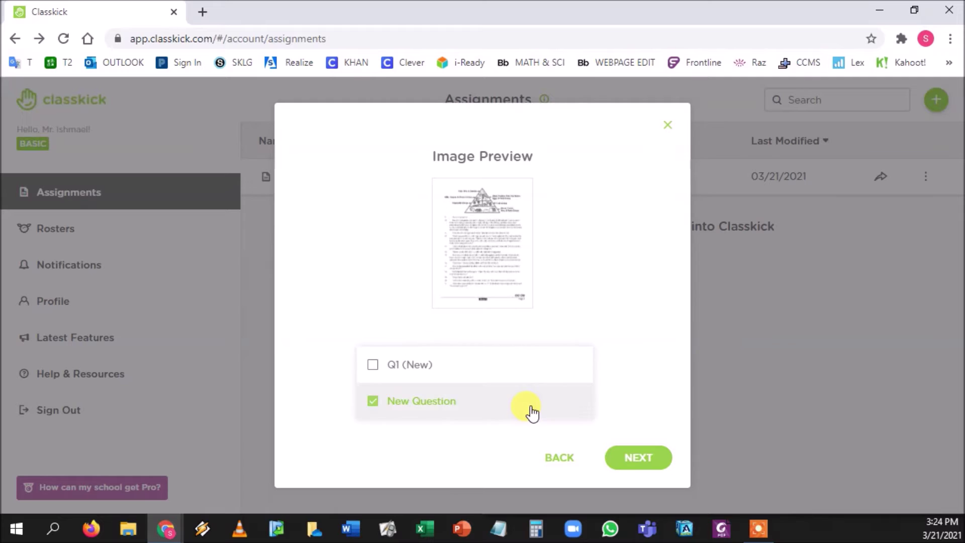
left_click(503, 453)
left_click(651, 458)
Step: Add page 3 of the PDF, with the end of the story, as a new question
left_click(618, 425)
left_click(514, 432)
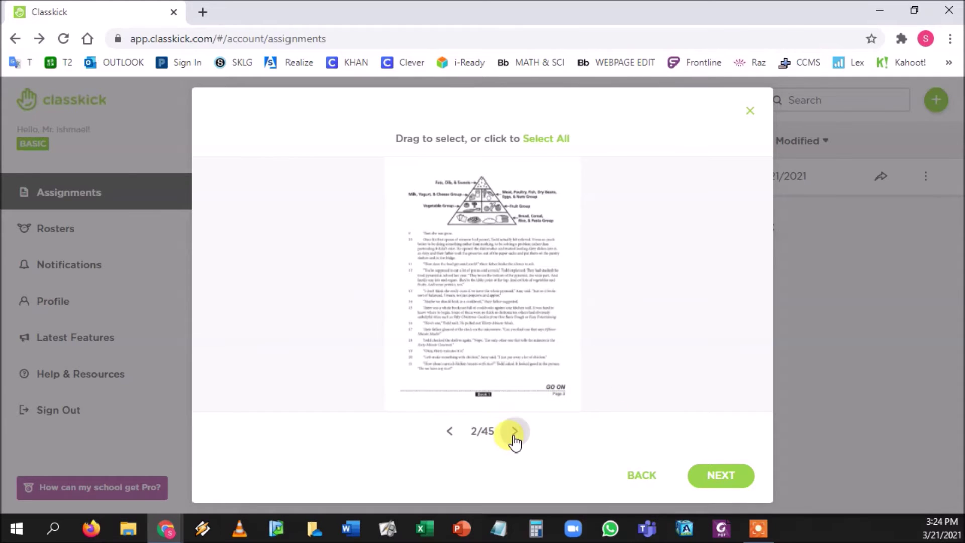
left_click(707, 477)
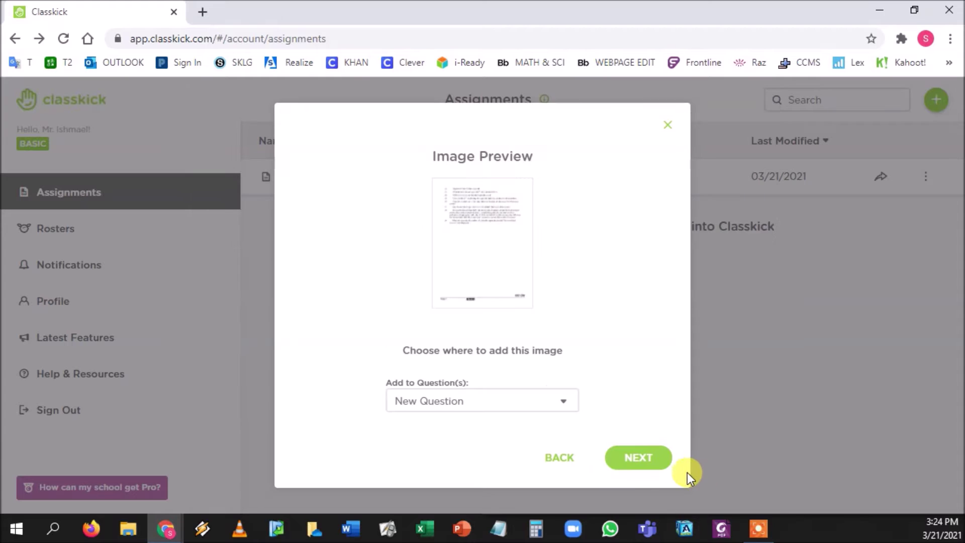
left_click(653, 461)
Step: Add page 4 of the PDF, containing multiple-choice items 1 to 3, as a new question
left_click(631, 425)
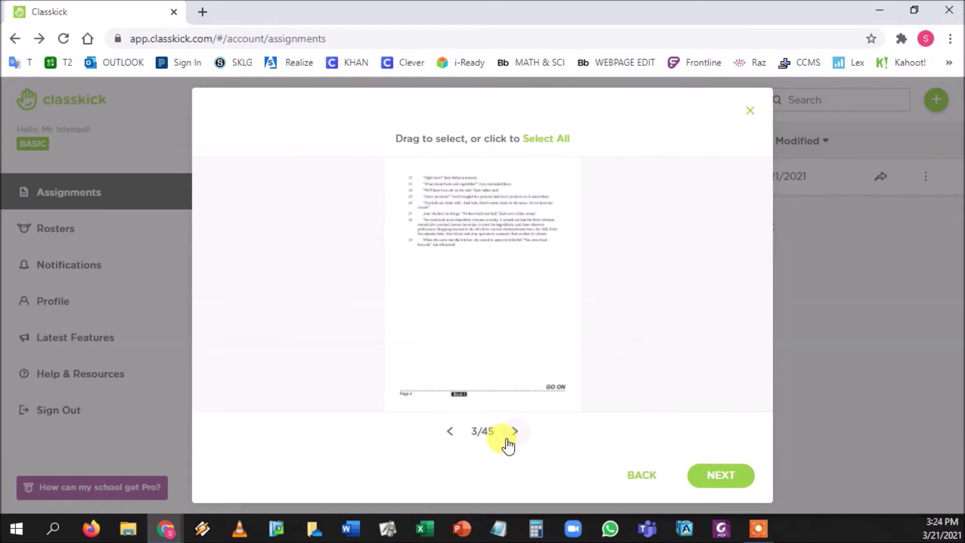
left_click(514, 431)
left_click(708, 474)
left_click(637, 461)
Step: Add page 5 of the PDF, containing multiple-choice items 4 to 6, as a new question
left_click(635, 425)
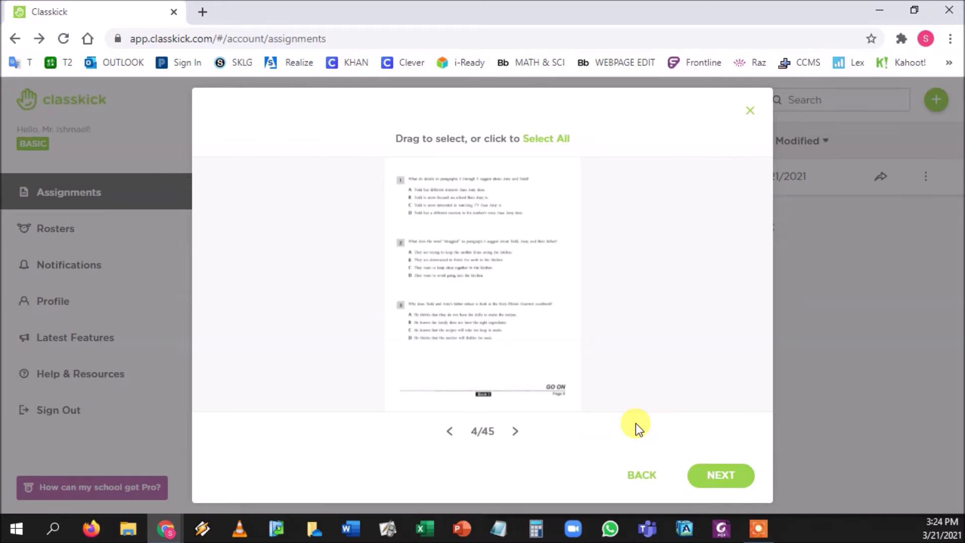
left_click(517, 434)
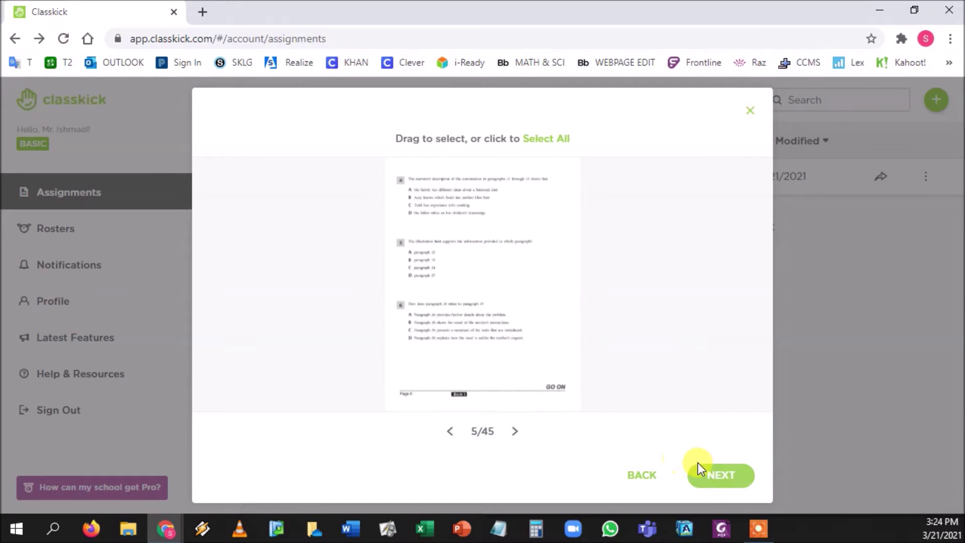
left_click(711, 476)
left_click(638, 459)
Step: Add page 6 of the PDF, containing multiple-choice item 7, as a new question
left_click(630, 425)
left_click(516, 436)
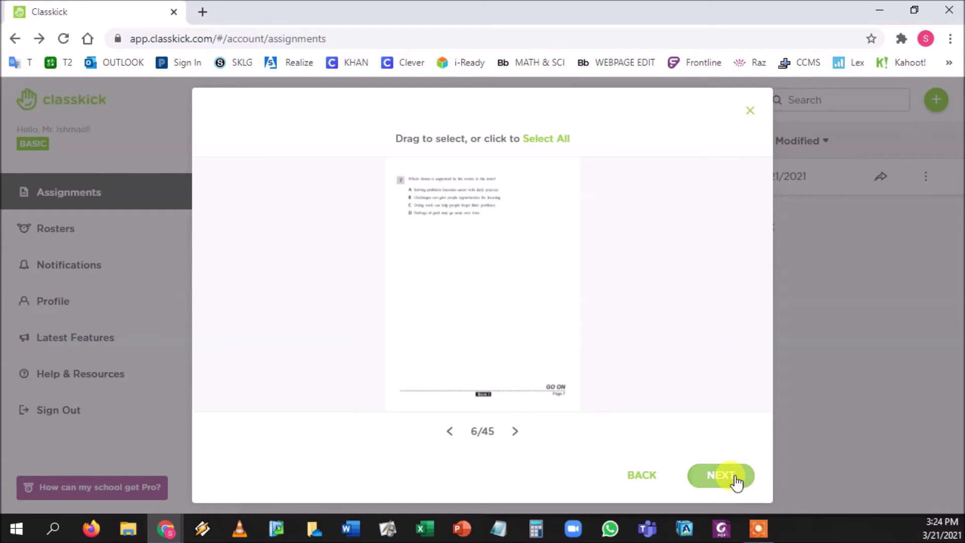
left_click(735, 478)
left_click(622, 456)
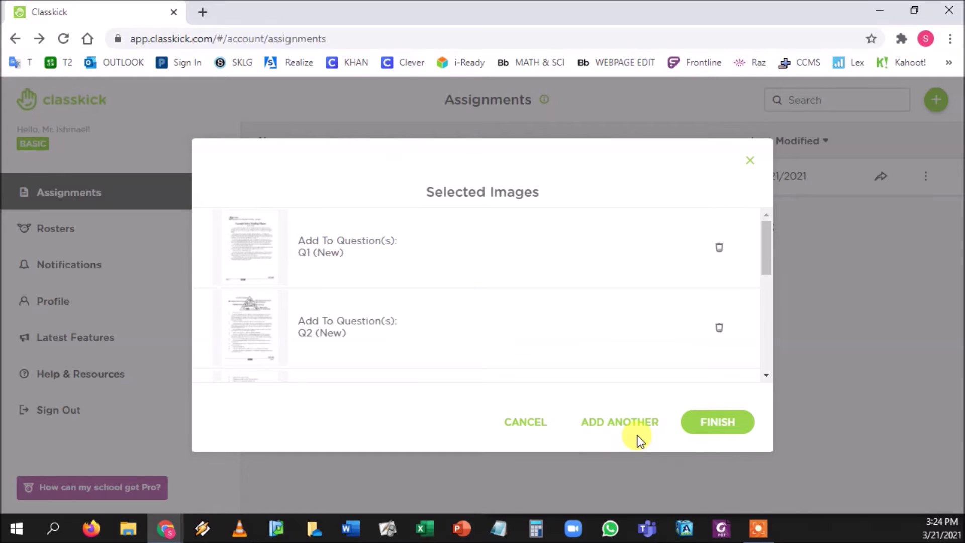
left_click(640, 425)
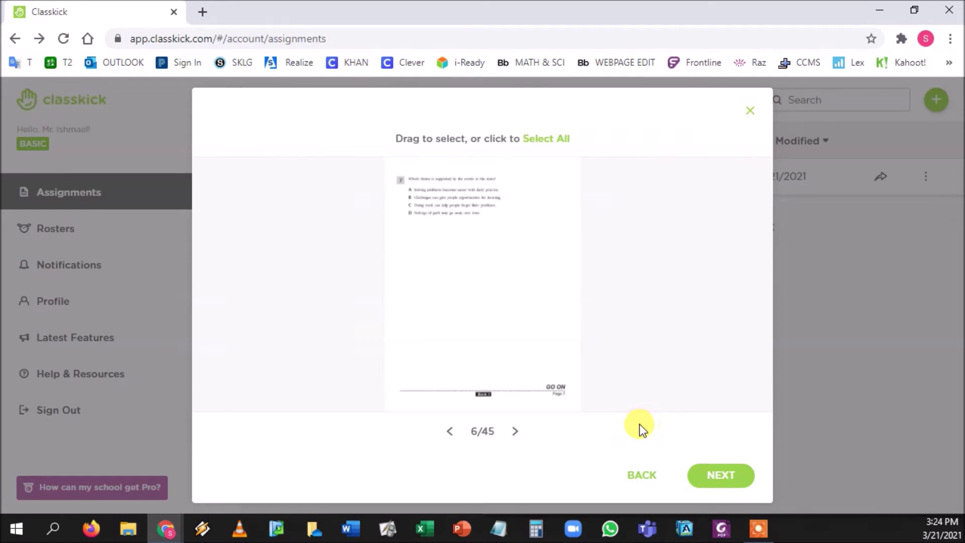
left_click(513, 433)
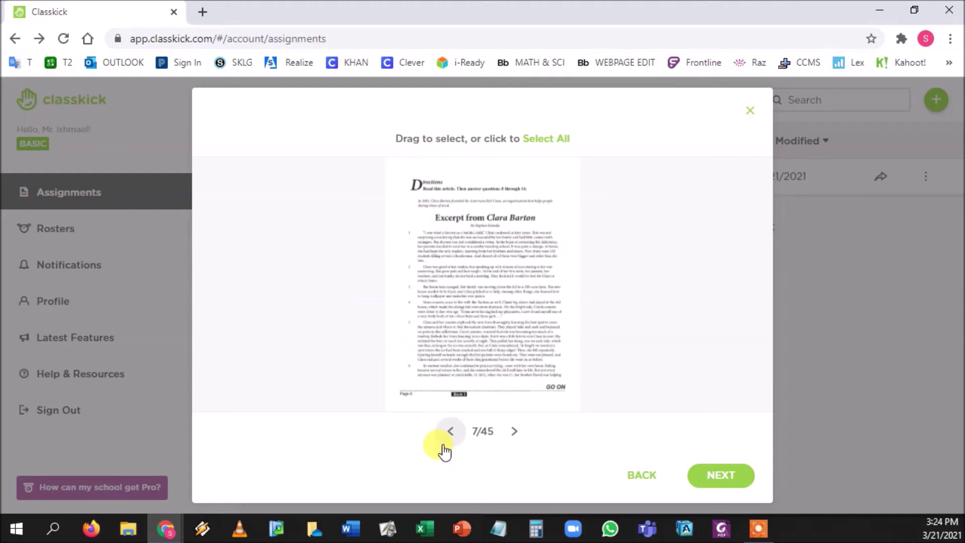
left_click(656, 481)
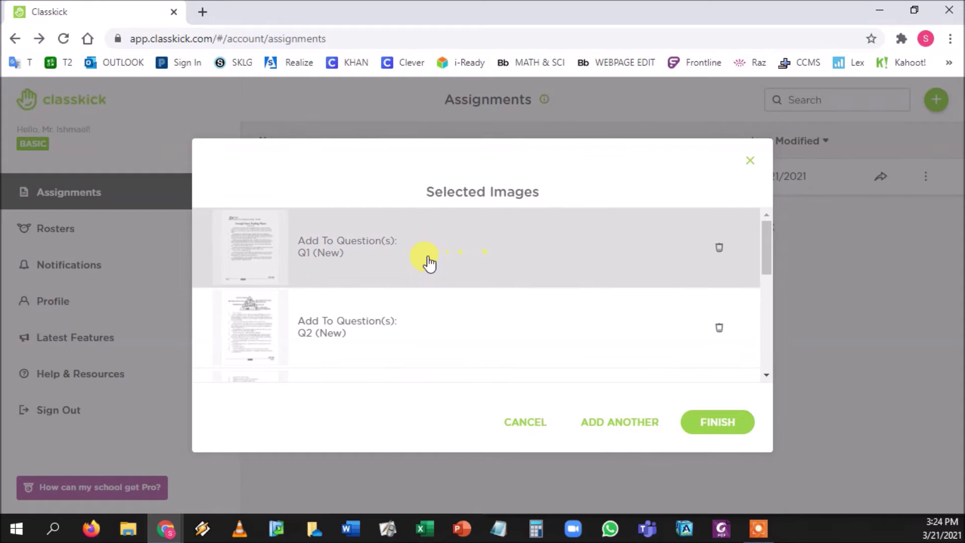
Step: Review the selected images for Q1 through Q6 and finish importing them into the assignment
scroll(428, 262, "down", 6)
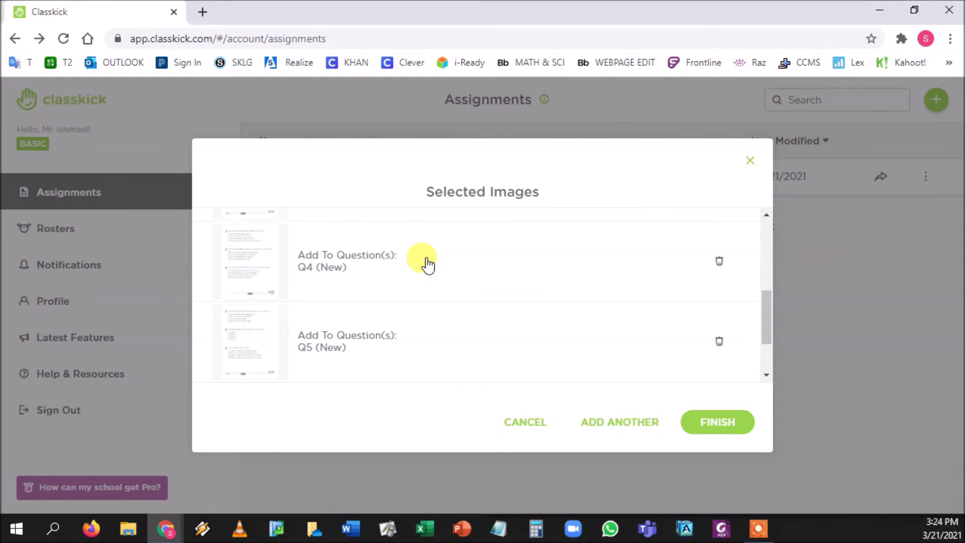
scroll(442, 327, "up", 6)
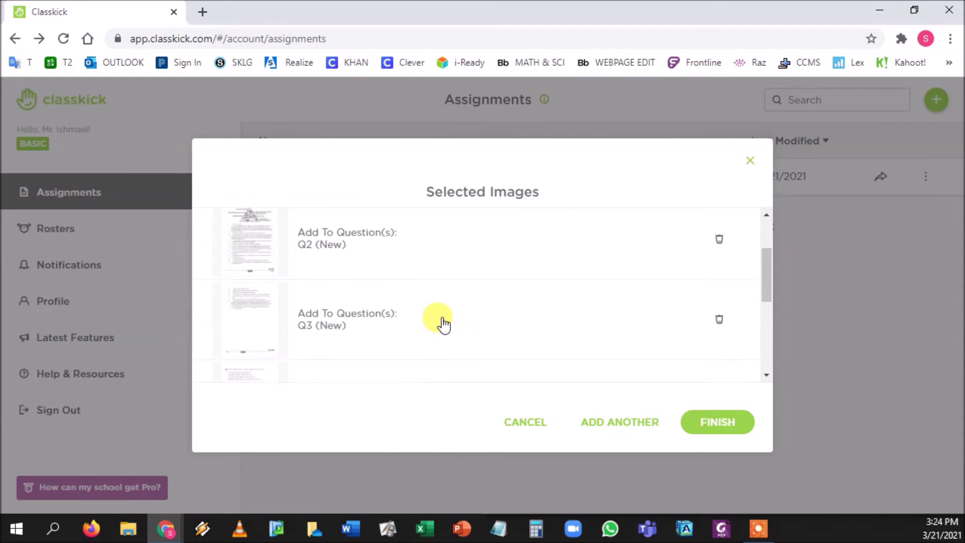
scroll(442, 326, "down", 6)
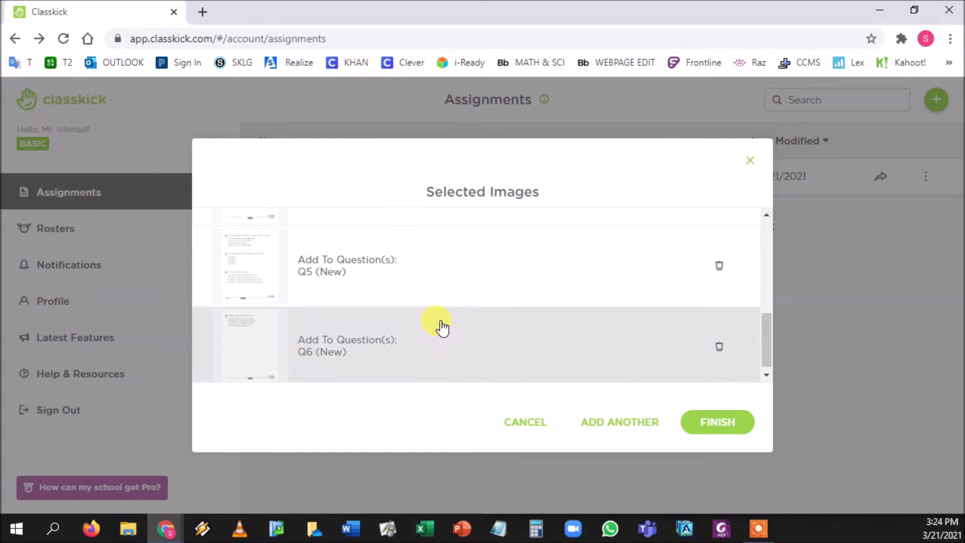
scroll(442, 327, "up", 6)
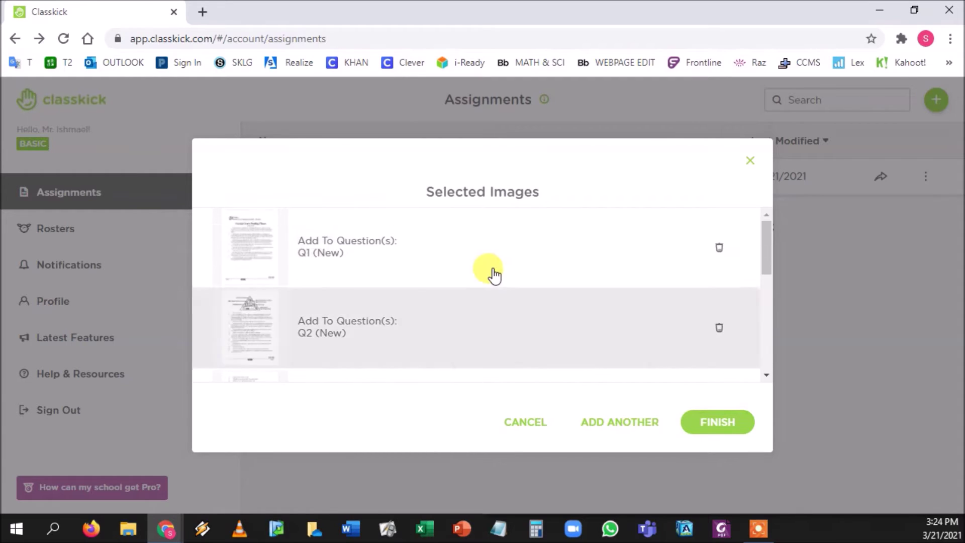
scroll(511, 312, "down", 6)
left_click(735, 433)
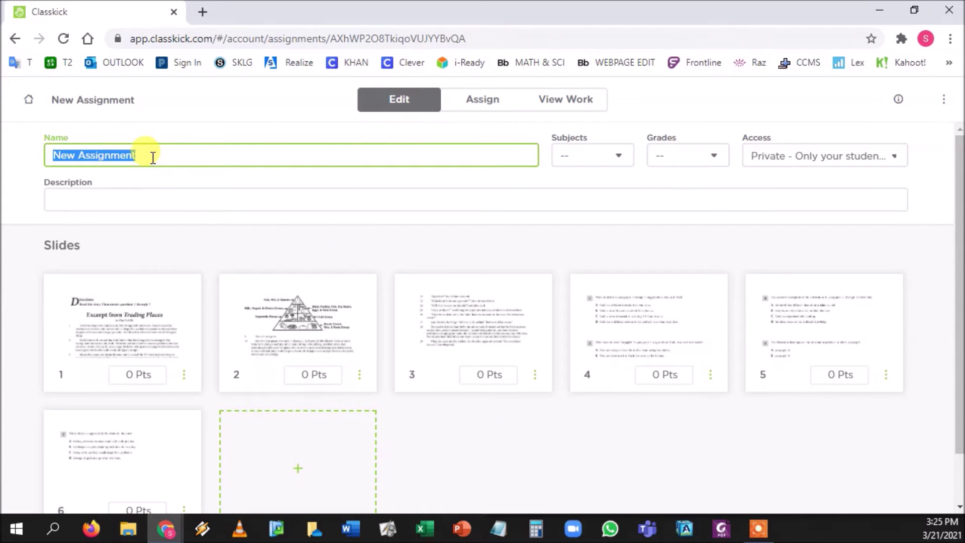
Step: Rename the new assignment as Excerpt From Trading Places
left_click_drag(181, 151, 17, 139)
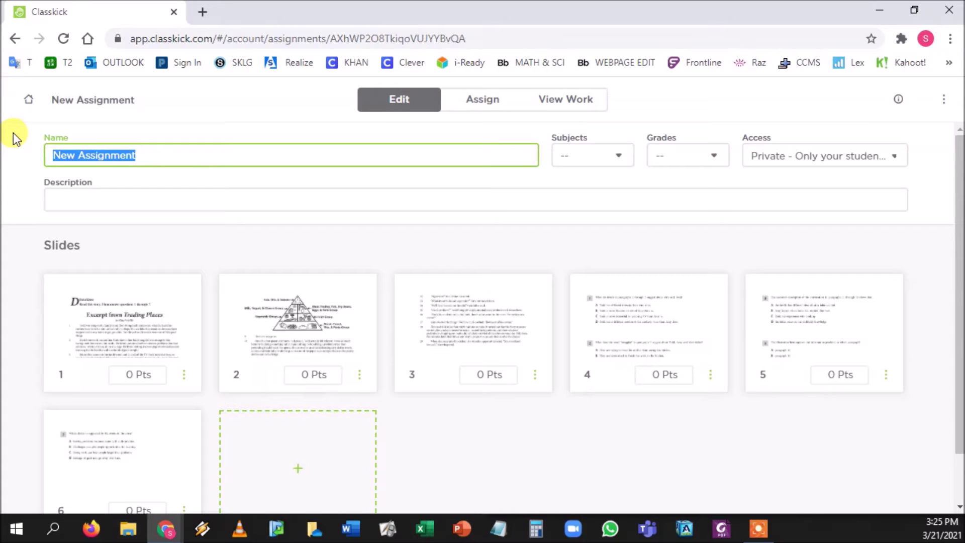
type("Excerpt From Trading Places")
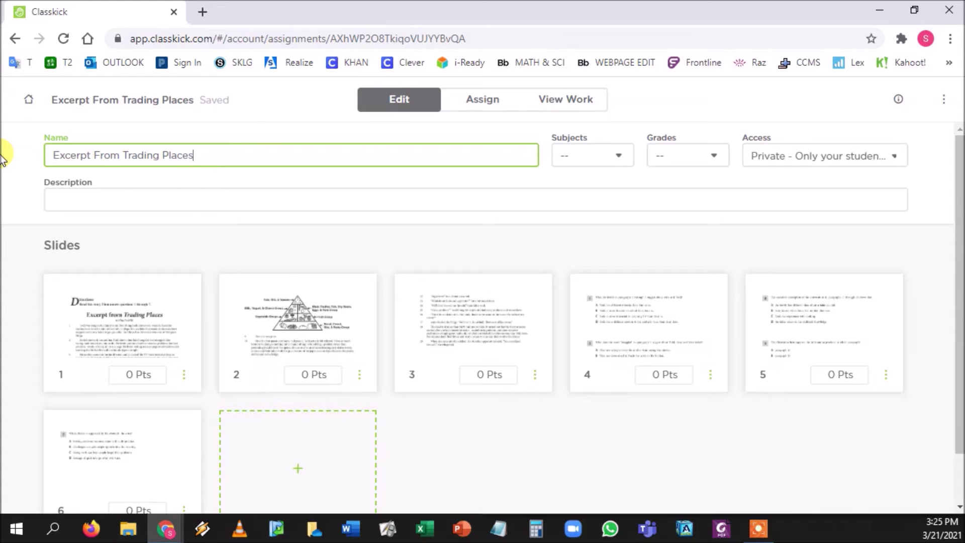
Step: Set the assignment's subject to the English option and its grade to 5
left_click(588, 164)
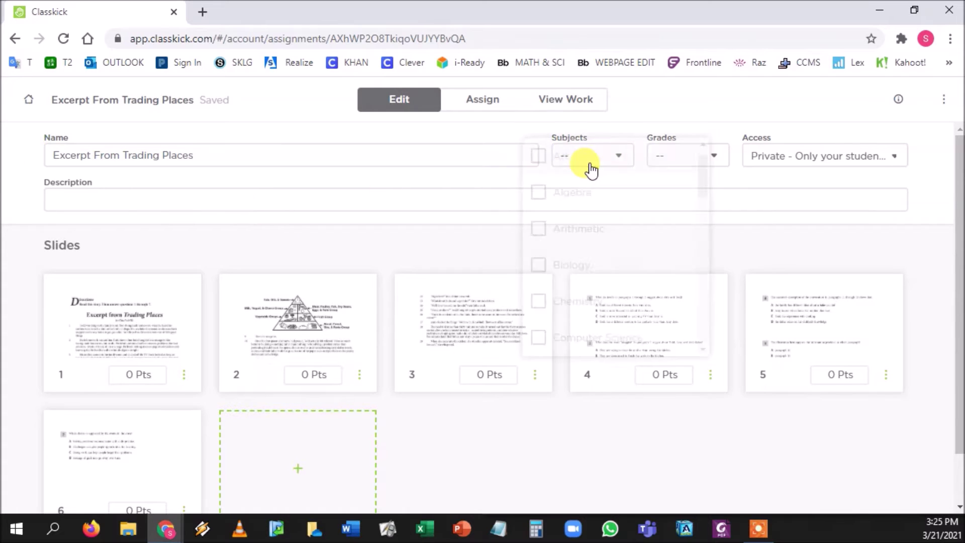
scroll(618, 282, "down", 5)
left_click(626, 159)
left_click(712, 157)
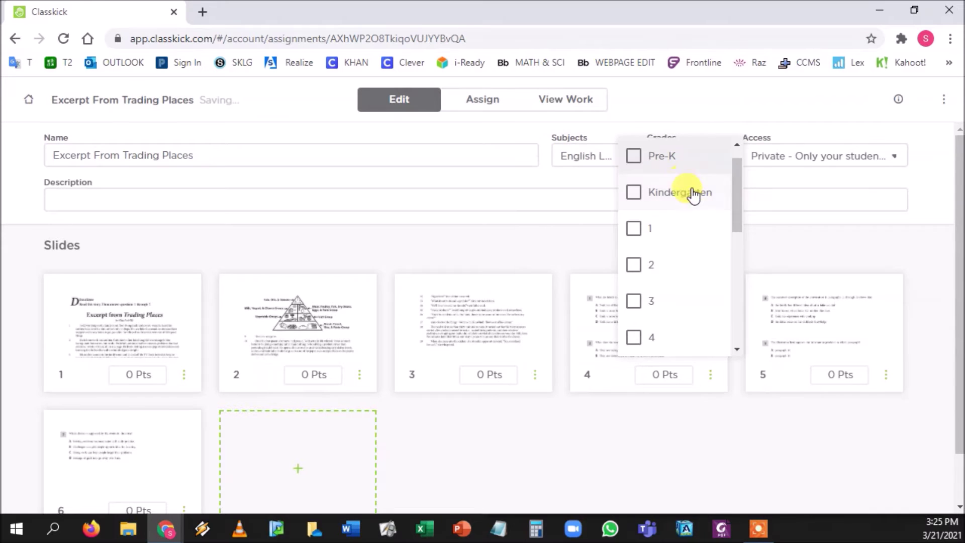
scroll(700, 306, "down", 2)
left_click(692, 304)
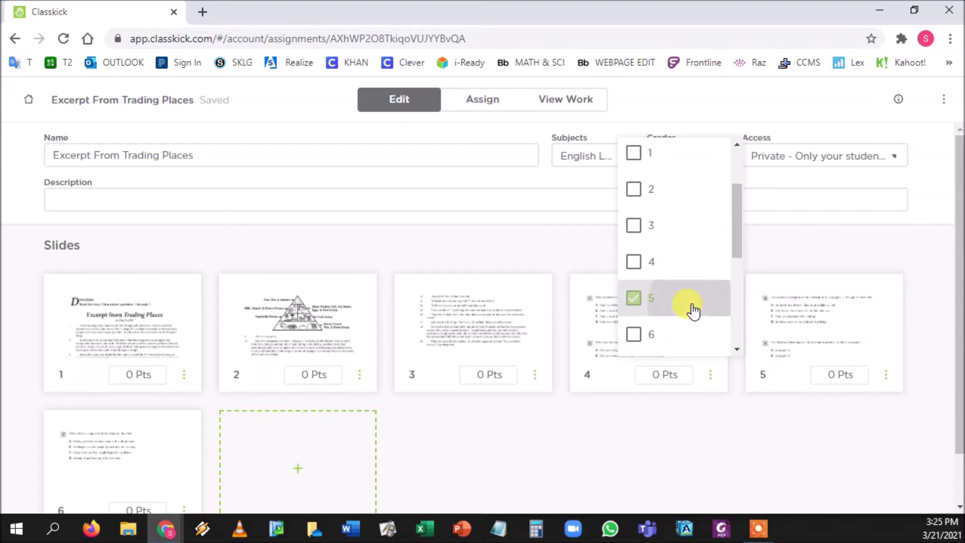
left_click(625, 455)
Step: Examine the imported story pages on slides 1, 2 and 3, returning to the assignment overview after each one
scroll(175, 356, "down", 1)
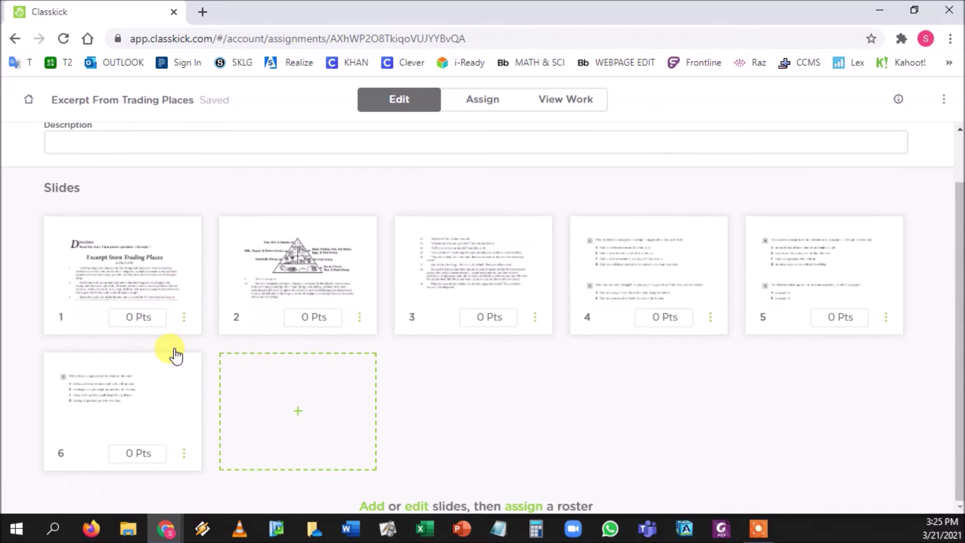
left_click(297, 361)
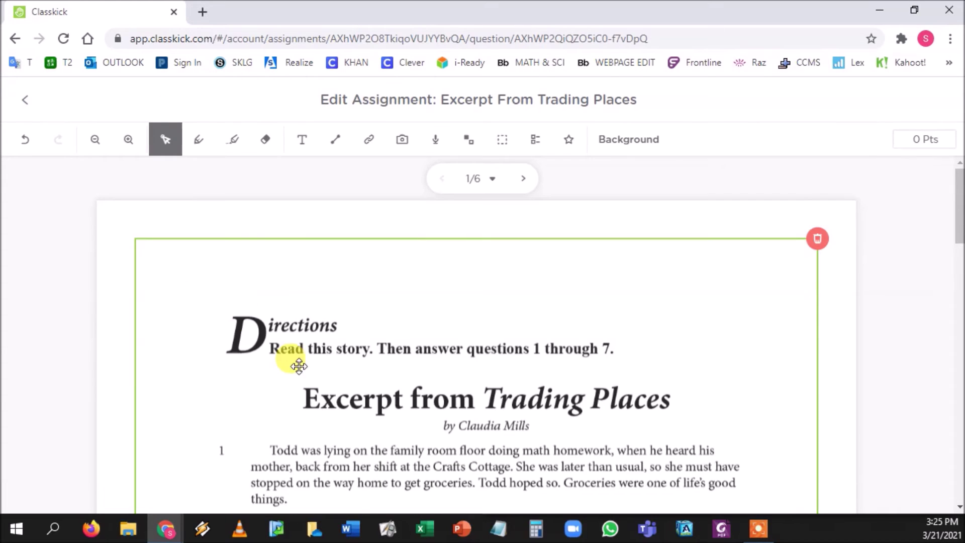
scroll(338, 370, "down", 15)
scroll(337, 372, "down", 2)
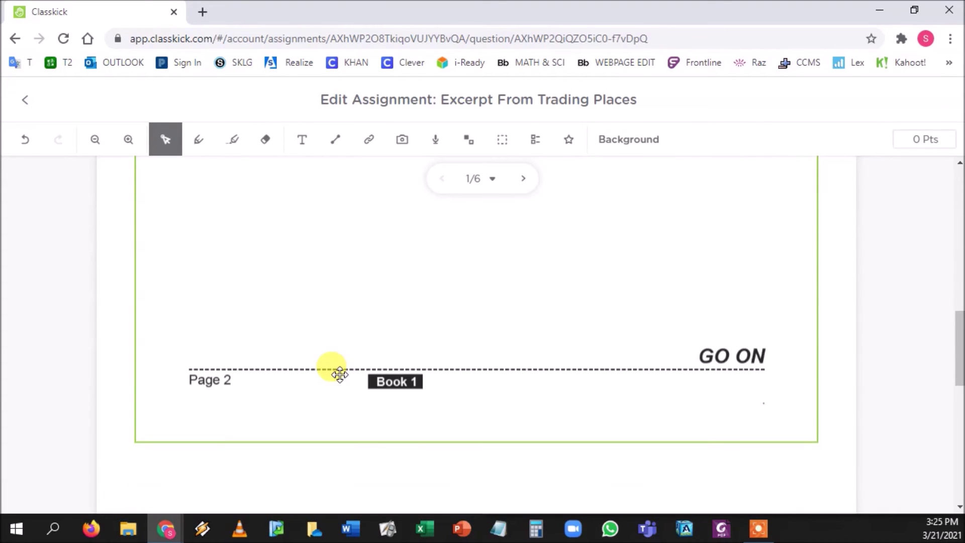
scroll(338, 373, "up", 8)
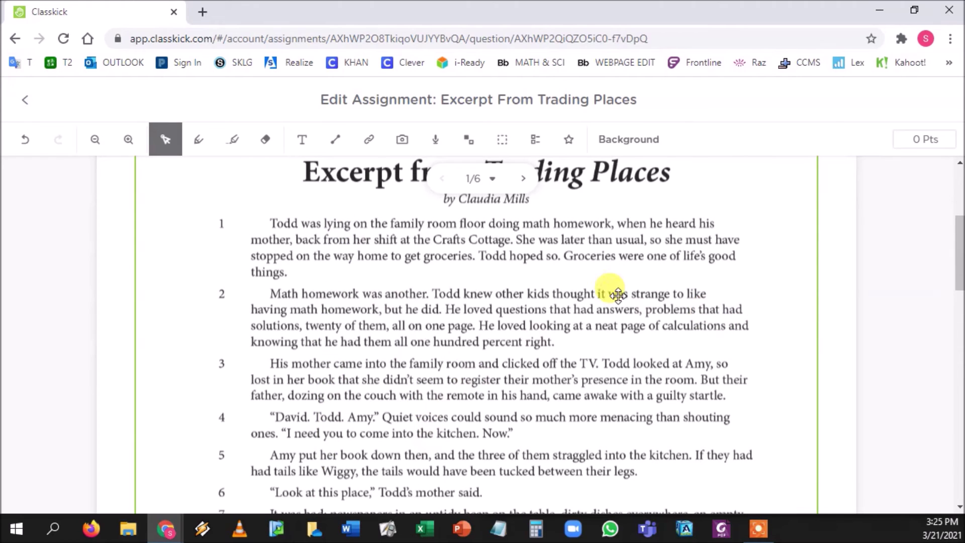
left_click(21, 100)
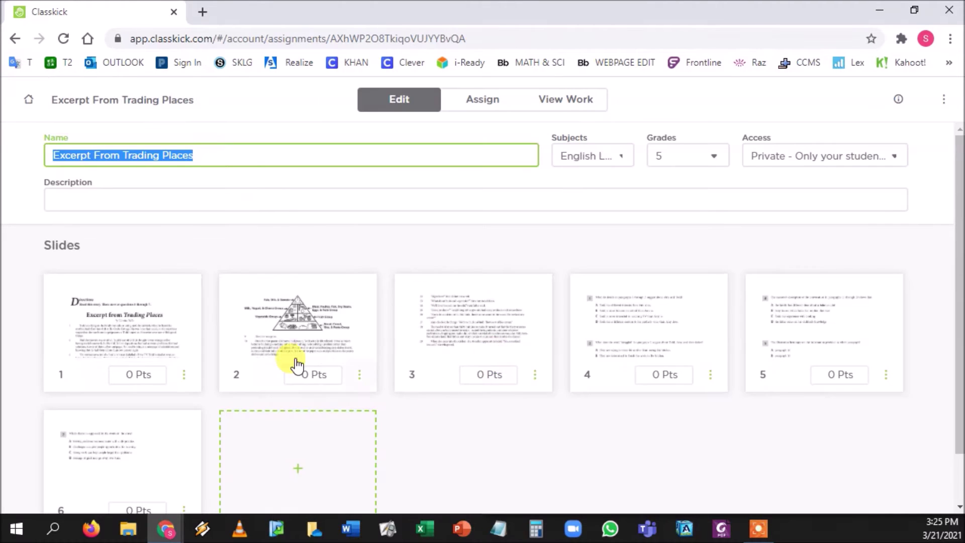
left_click(311, 327)
scroll(498, 383, "down", 10)
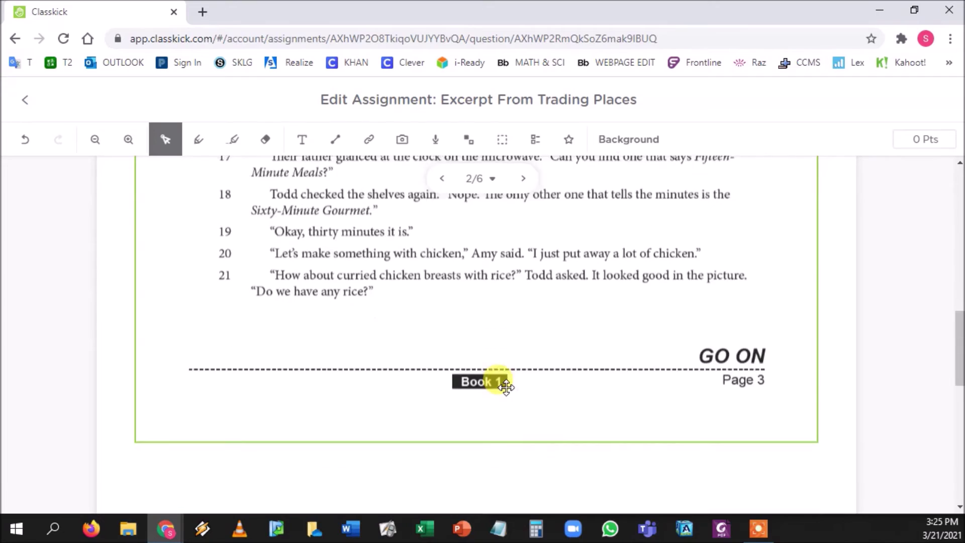
scroll(503, 384, "up", 10)
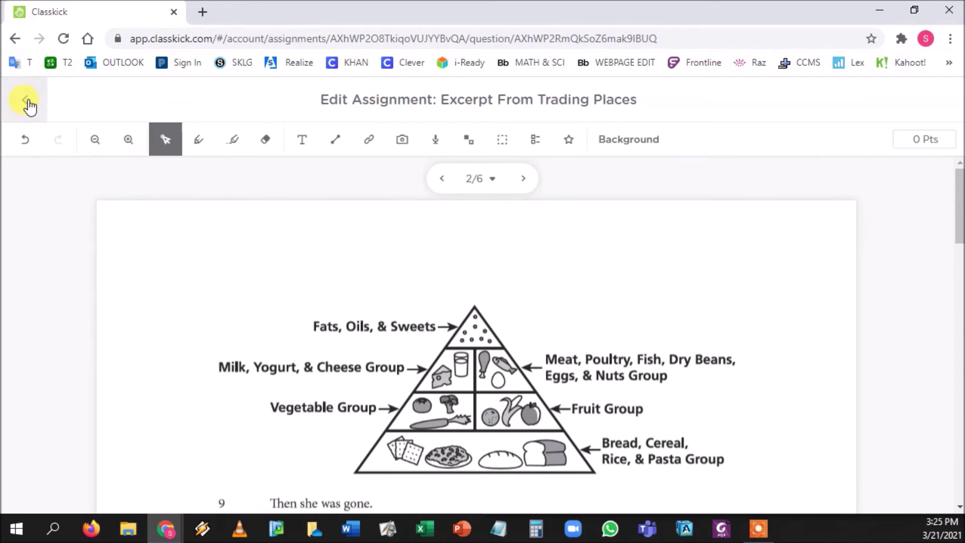
left_click(25, 100)
left_click(541, 328)
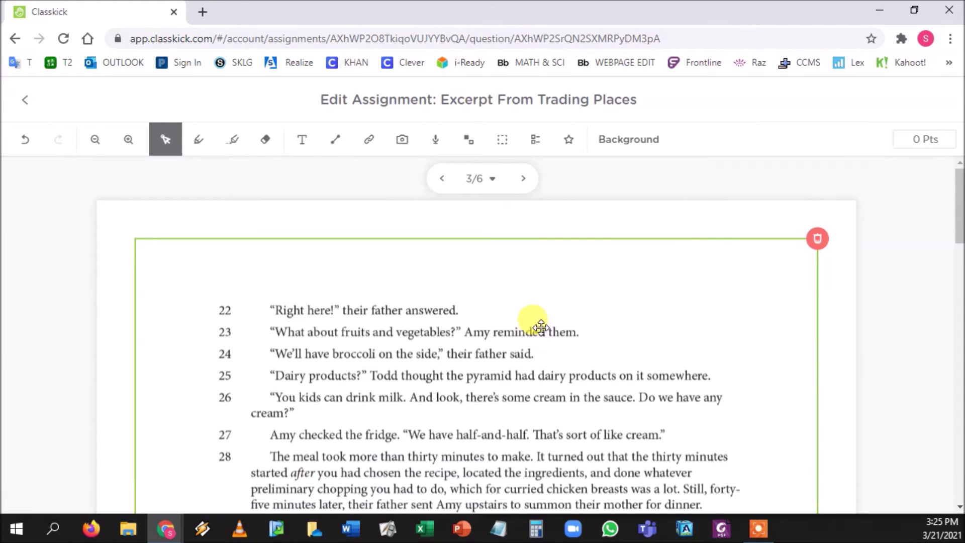
scroll(540, 329, "down", 5)
scroll(539, 328, "down", 9)
scroll(448, 303, "up", 12)
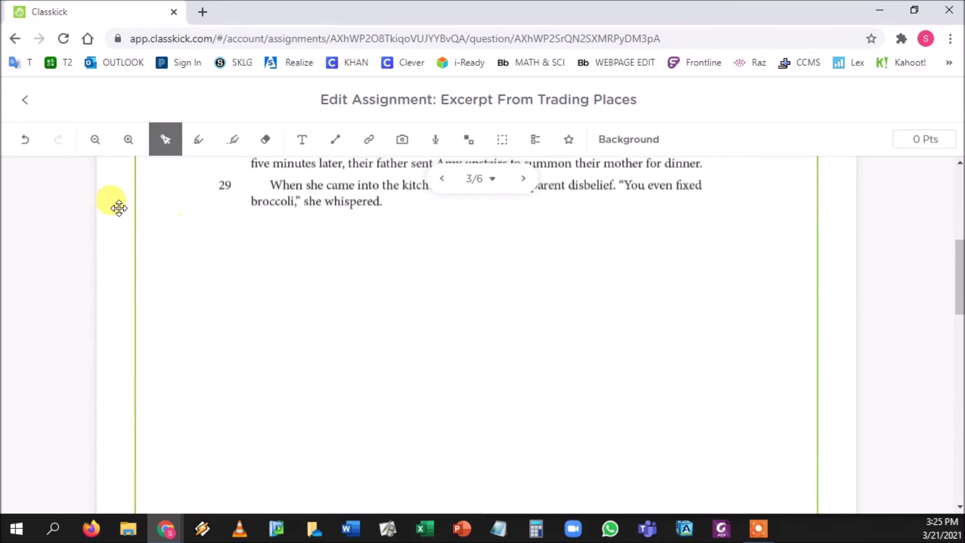
left_click(21, 104)
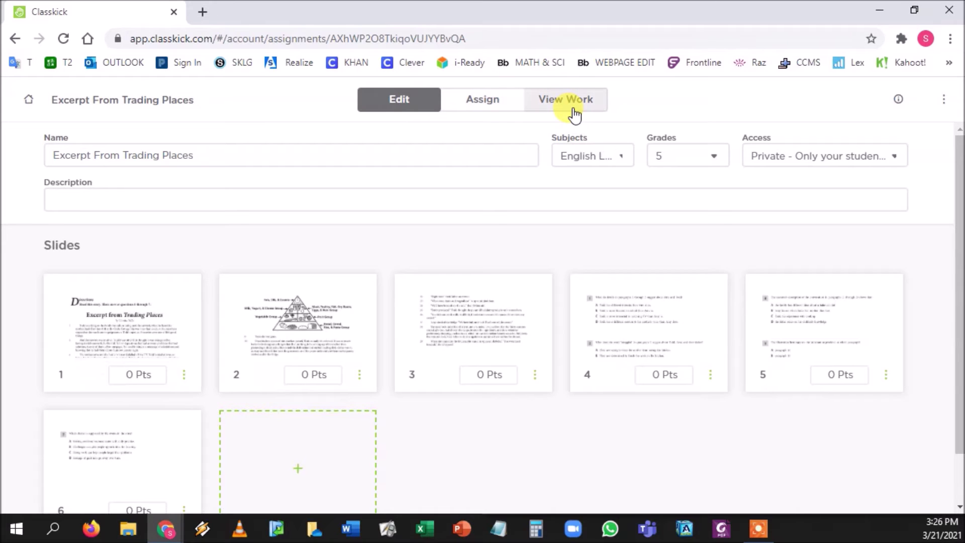
Step: Assign the My Class roster to the Excerpt From Trading Places assignment
left_click(469, 100)
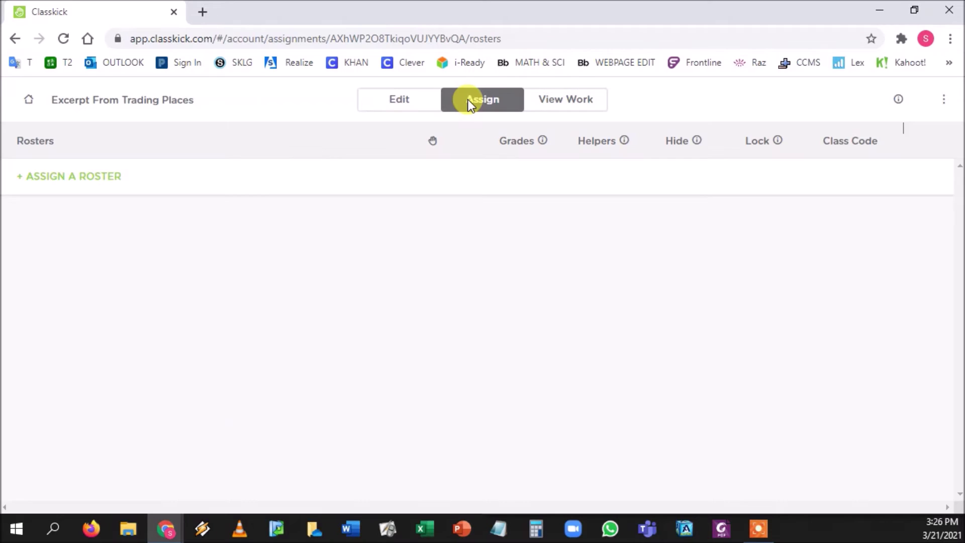
left_click(89, 185)
left_click(415, 320)
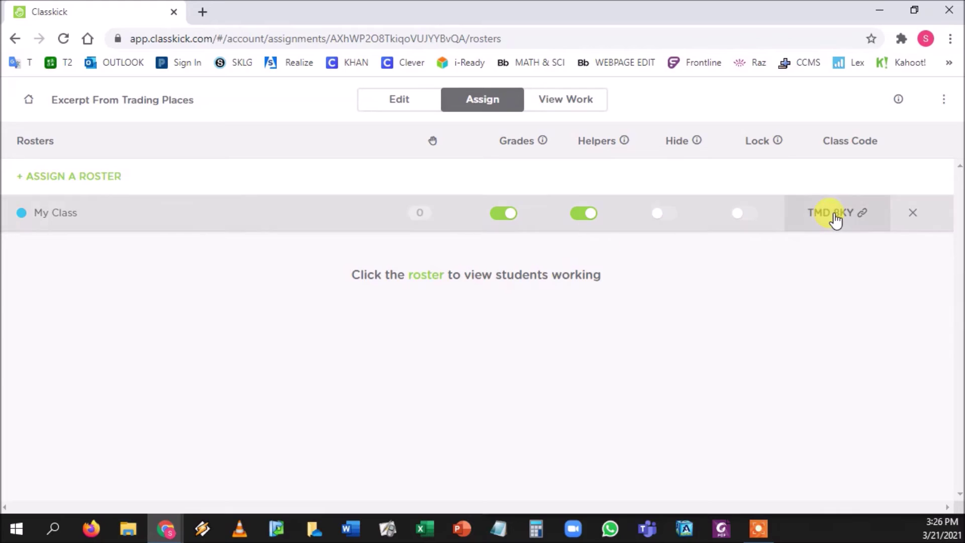
Step: Show the class code for My Class and copy the student login link from its sharing details
left_click(834, 215)
left_click_drag(269, 287, 706, 300)
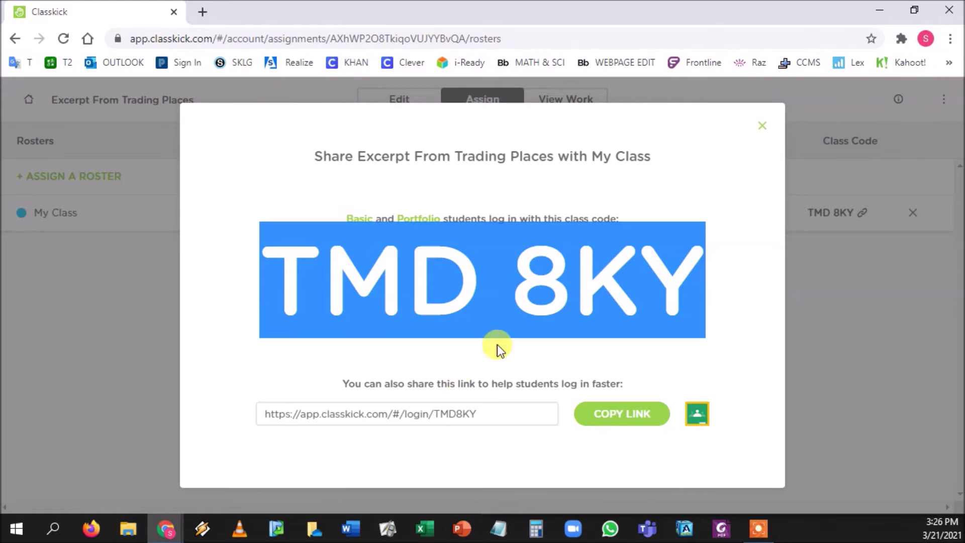
left_click(610, 417)
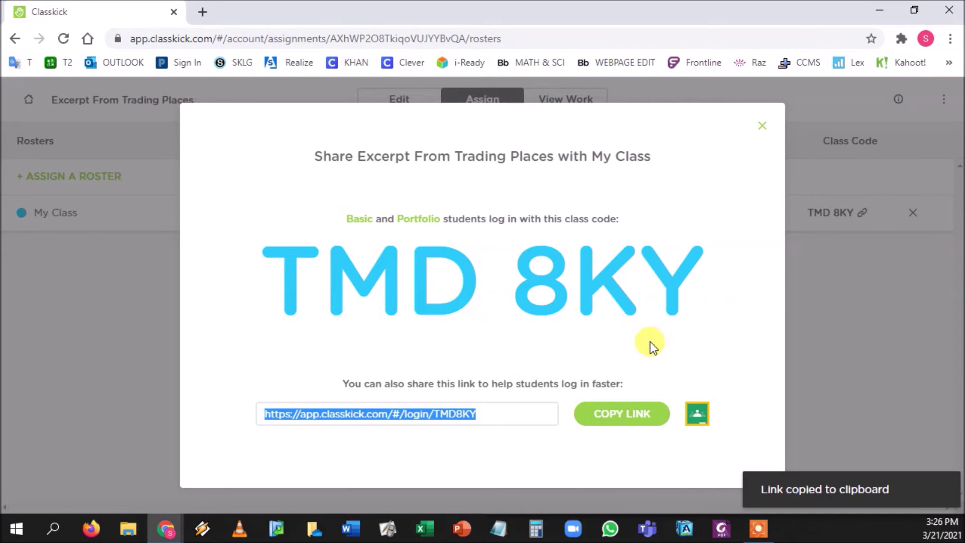
left_click(762, 130)
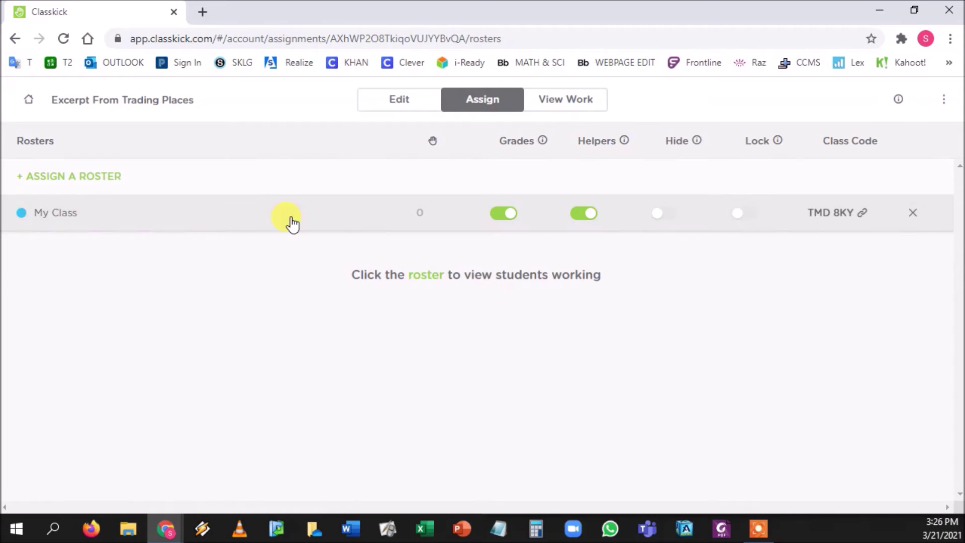
Step: Look through the work overview of all students in My Class for this assignment
left_click(579, 105)
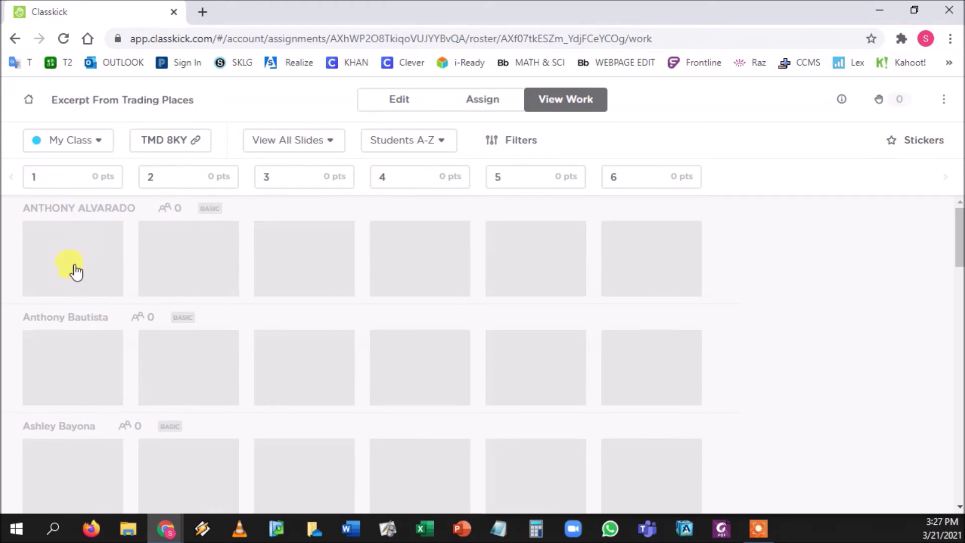
scroll(63, 400, "down", 20)
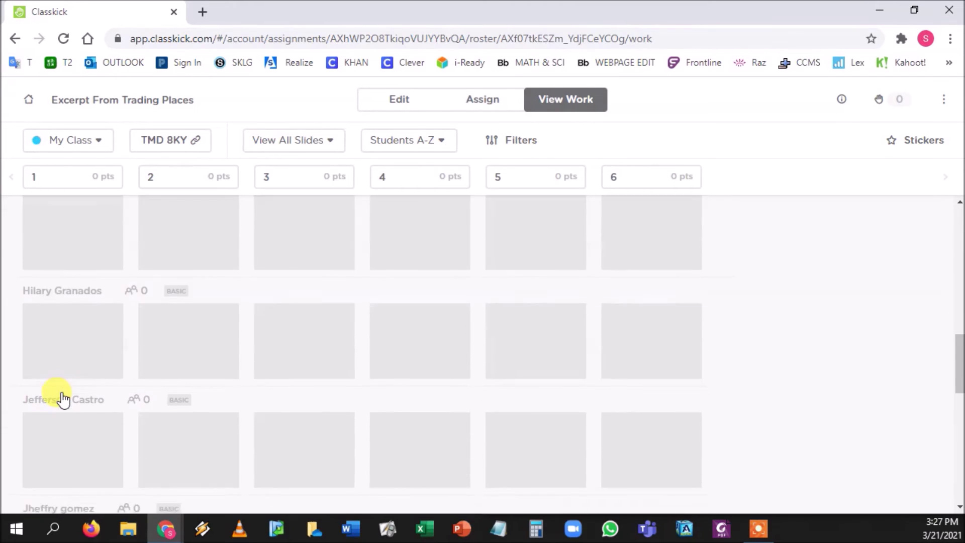
scroll(62, 400, "down", 7)
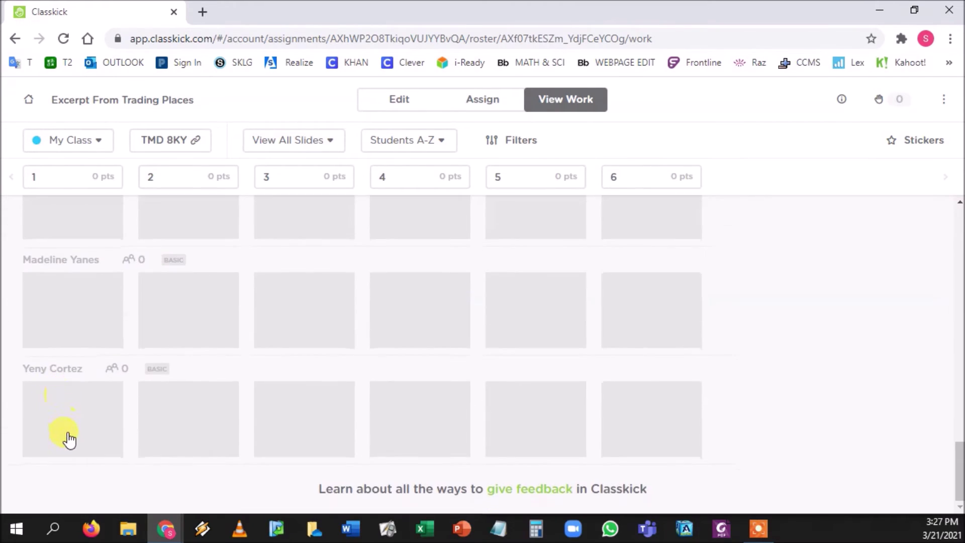
scroll(65, 440, "up", 2)
scroll(67, 438, "up", 18)
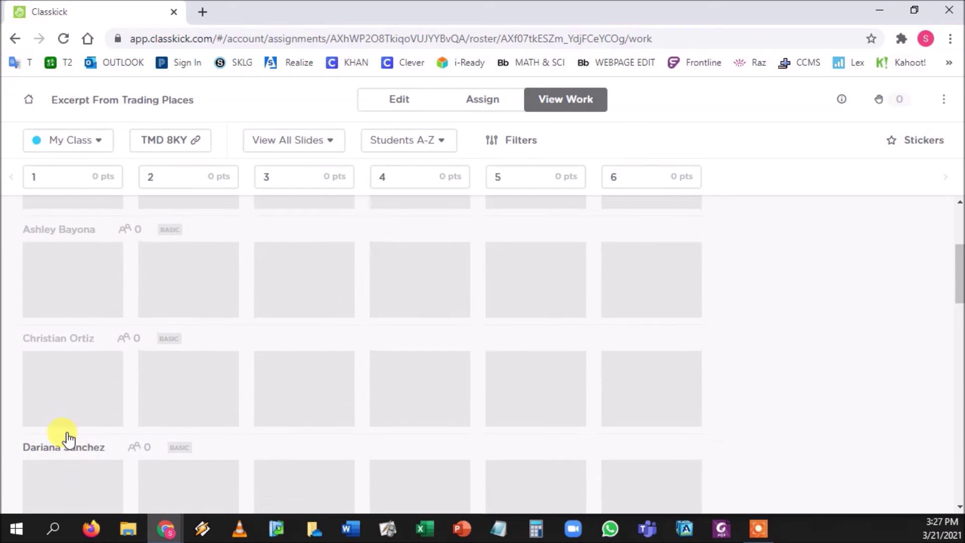
scroll(54, 330, "up", 1)
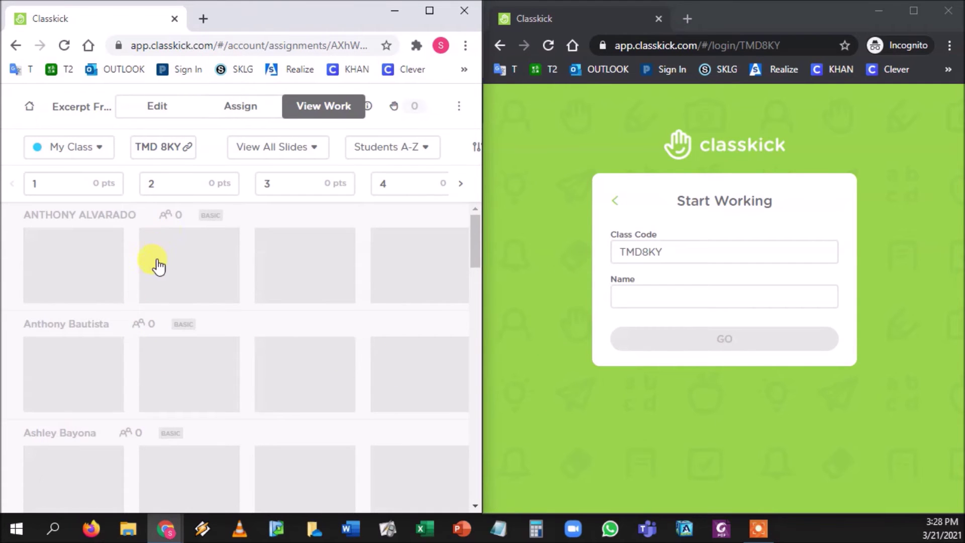
scroll(158, 266, "down", 20)
scroll(152, 326, "up", 20)
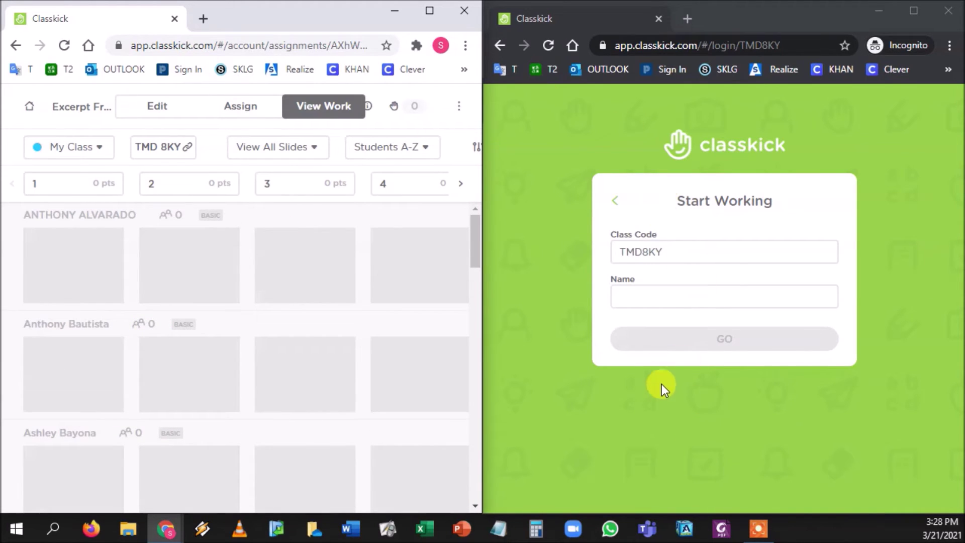
Step: Compare the class code on the student login form with the code in the teacher's sharing details
left_click(673, 294)
double_click(685, 255)
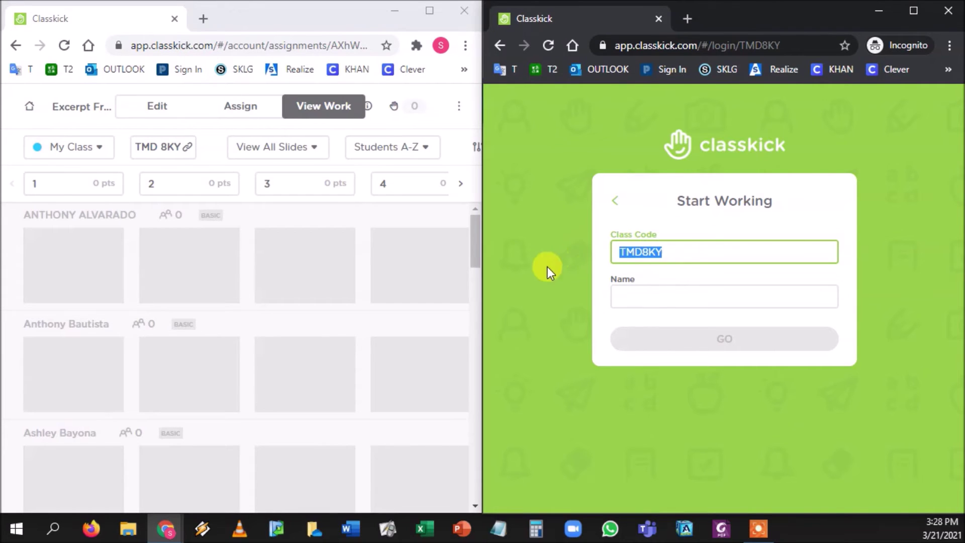
left_click(166, 148)
left_click(465, 111)
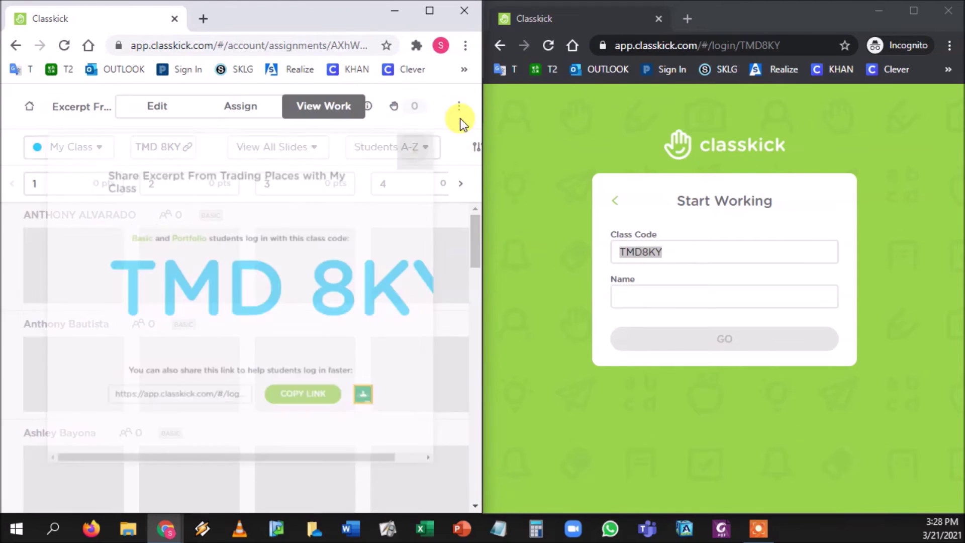
Step: Enter the name Student on the student login form and start working on the assignment
left_click(676, 290)
type("Student")
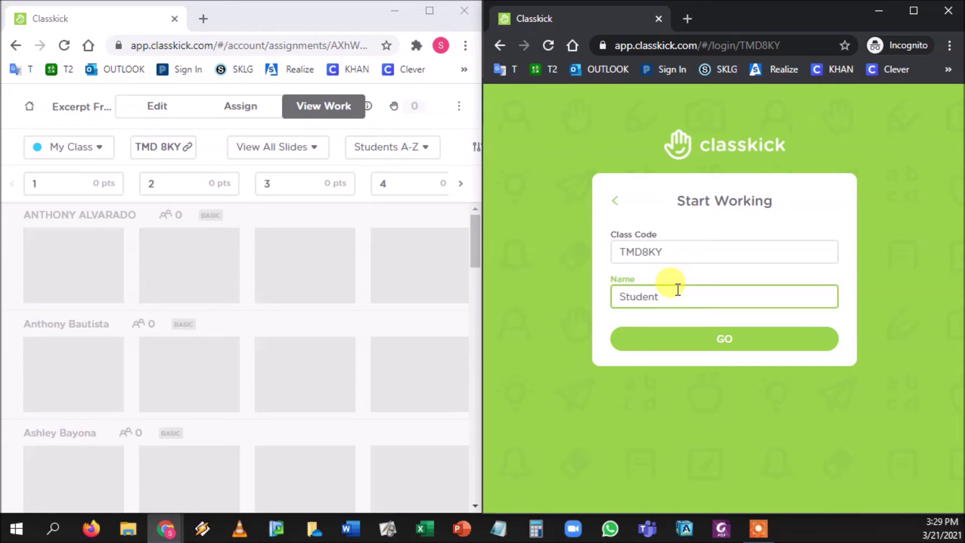
left_click(703, 334)
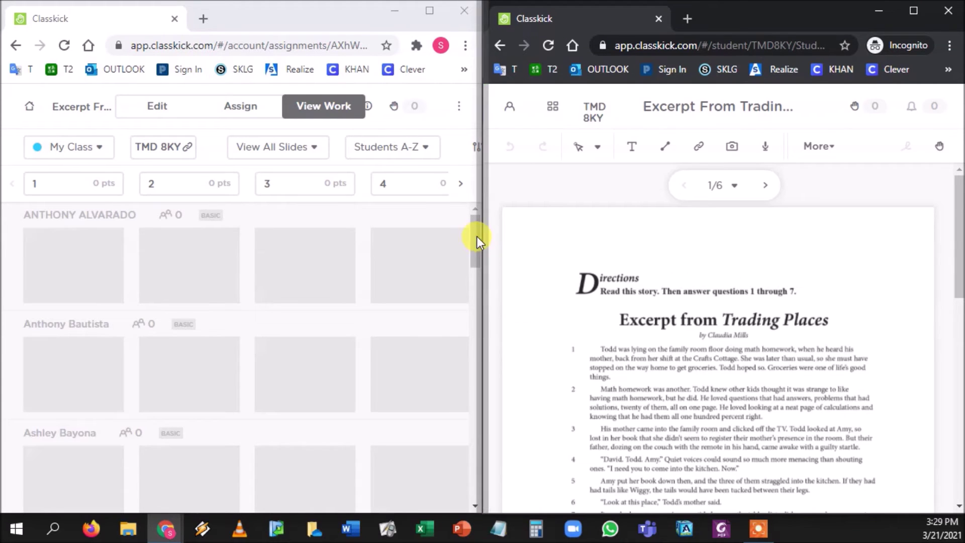
Step: Locate the Student entry and its slide 1 thumbnail in the teacher's work overview
left_click_drag(474, 235, 472, 484)
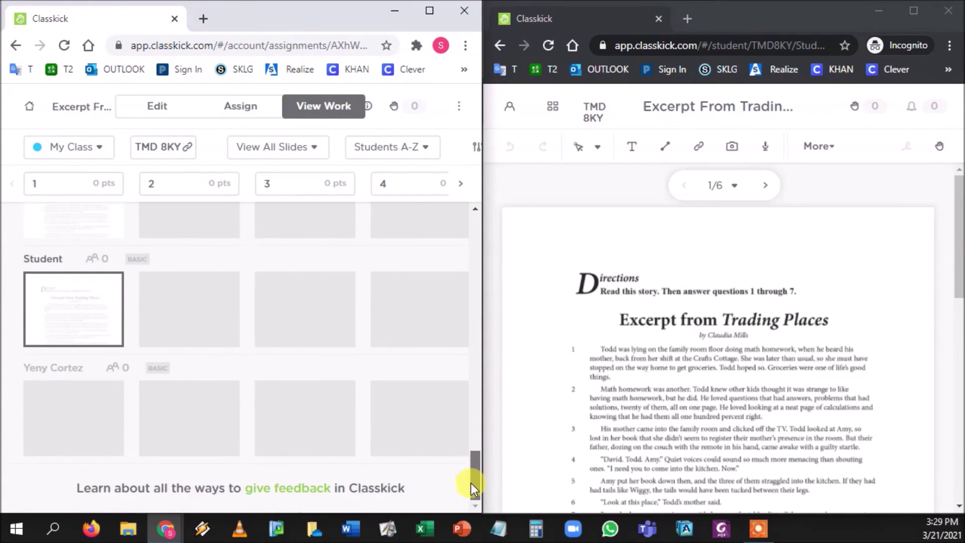
scroll(88, 332, "up", 2)
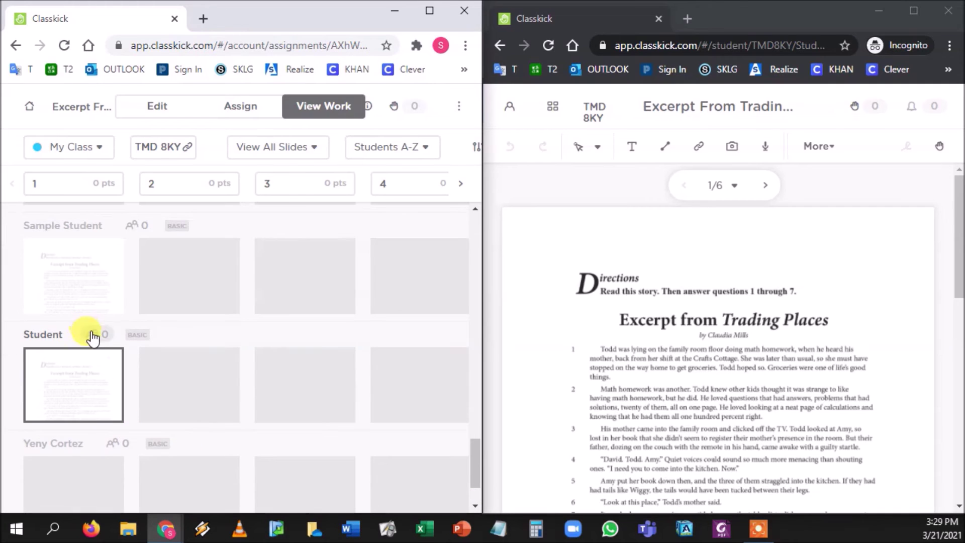
scroll(84, 372, "down", 2)
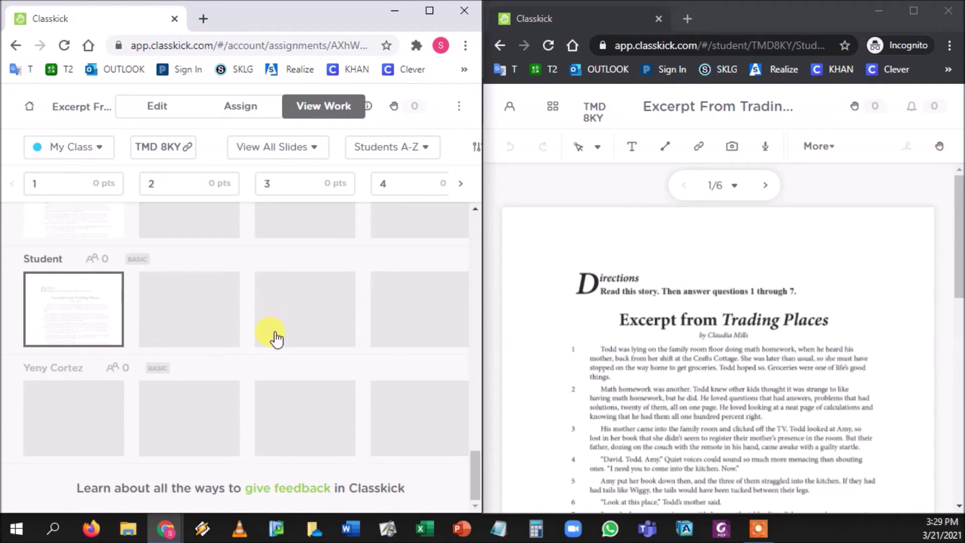
Step: Maximize the student's browser window and zoom out on page 1 of the story
left_click_drag(731, 13, 638, 1)
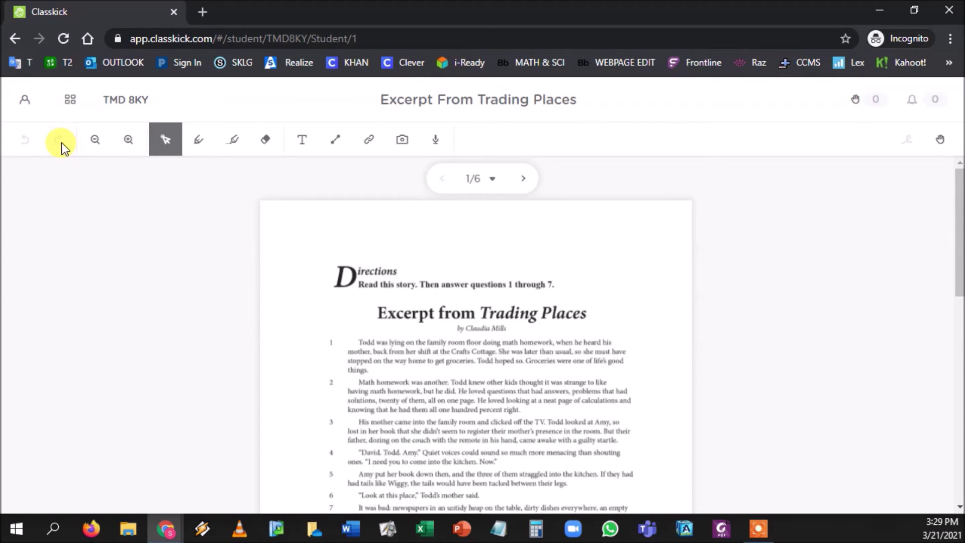
left_click(95, 140)
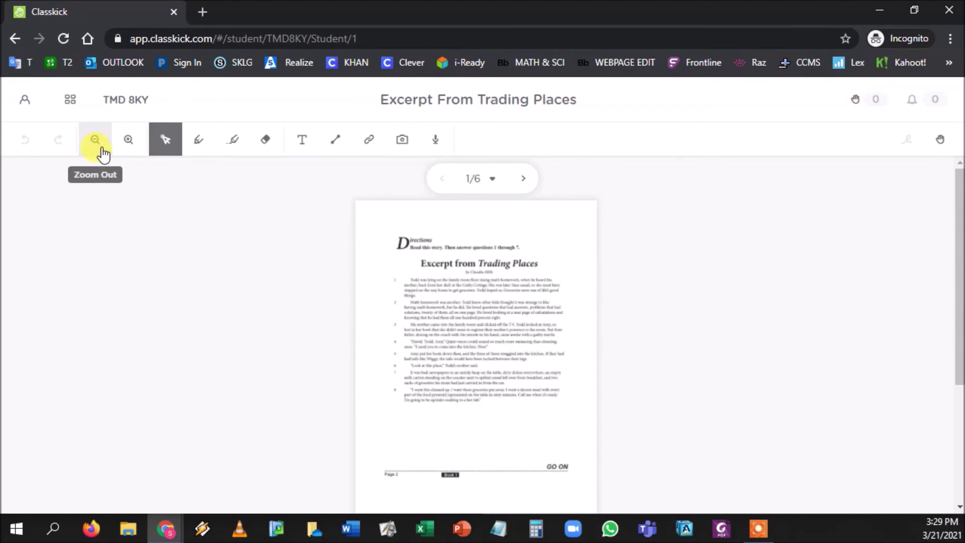
Step: Try the pen tool with a zigzag scribble across paragraphs 3 to 5 of the story and undo the scribble
left_click(134, 146)
left_click(134, 146)
left_click(134, 146)
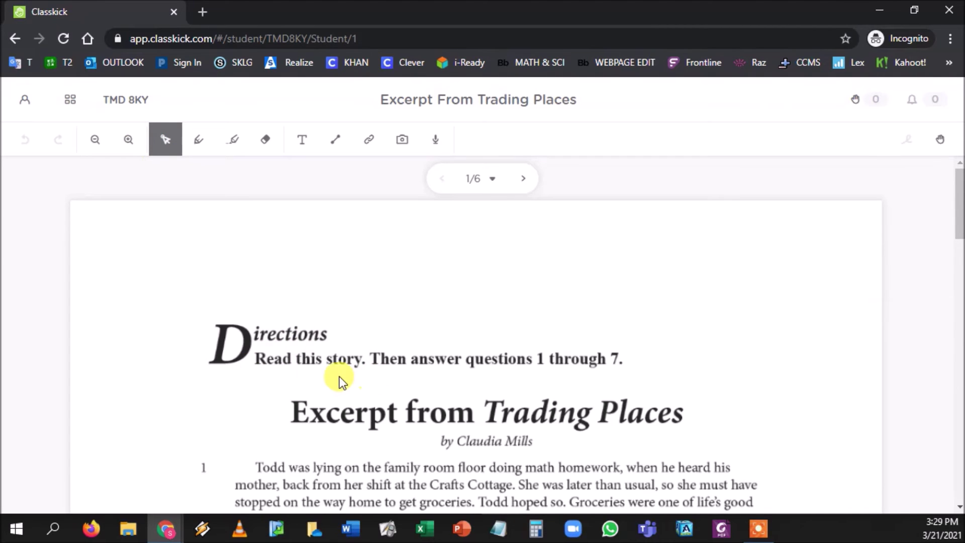
scroll(339, 376, "down", 3)
scroll(43, 289, "down", 3)
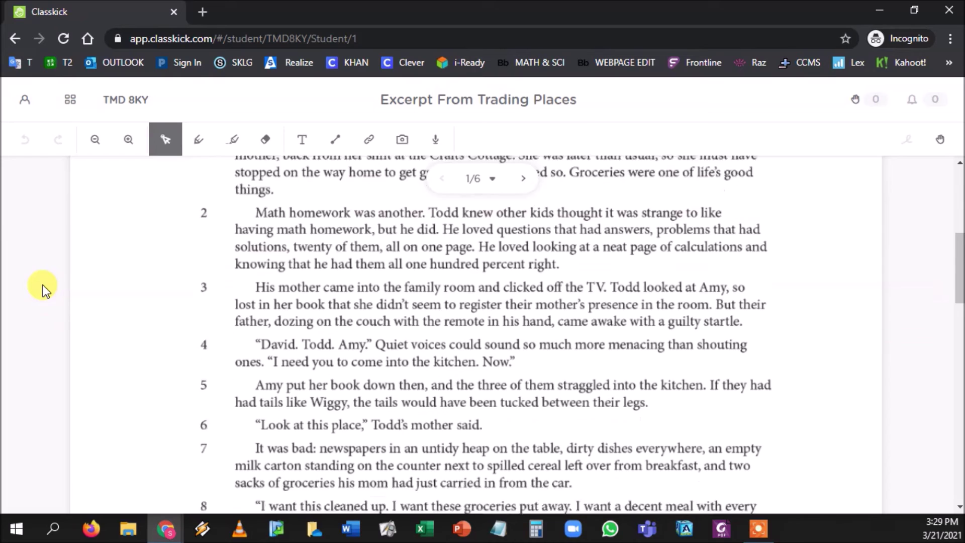
scroll(42, 289, "down", 1)
left_click(198, 140)
mouse_move(135, 221)
left_mouse_down()
mouse_move(382, 251)
mouse_move(483, 330)
mouse_move(576, 326)
left_mouse_up()
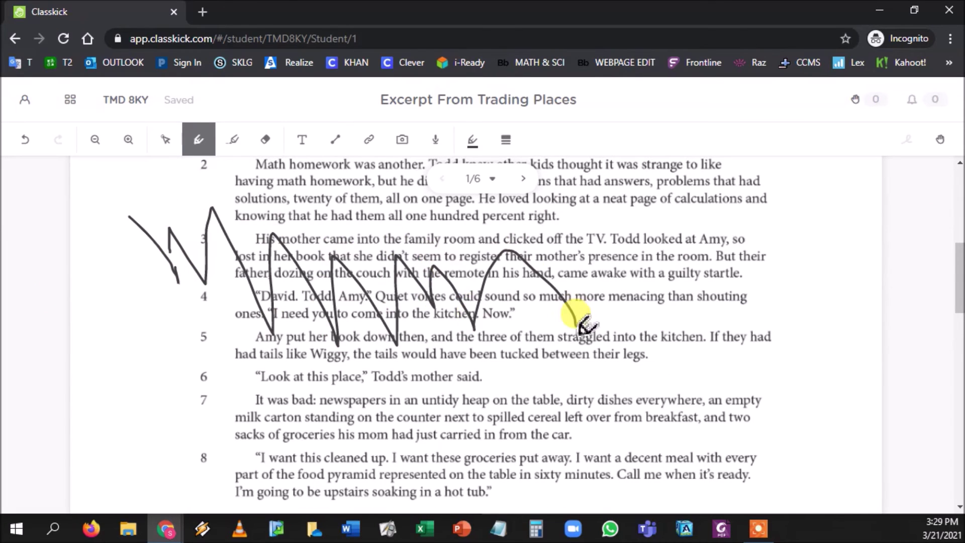
left_click(24, 143)
left_click(24, 143)
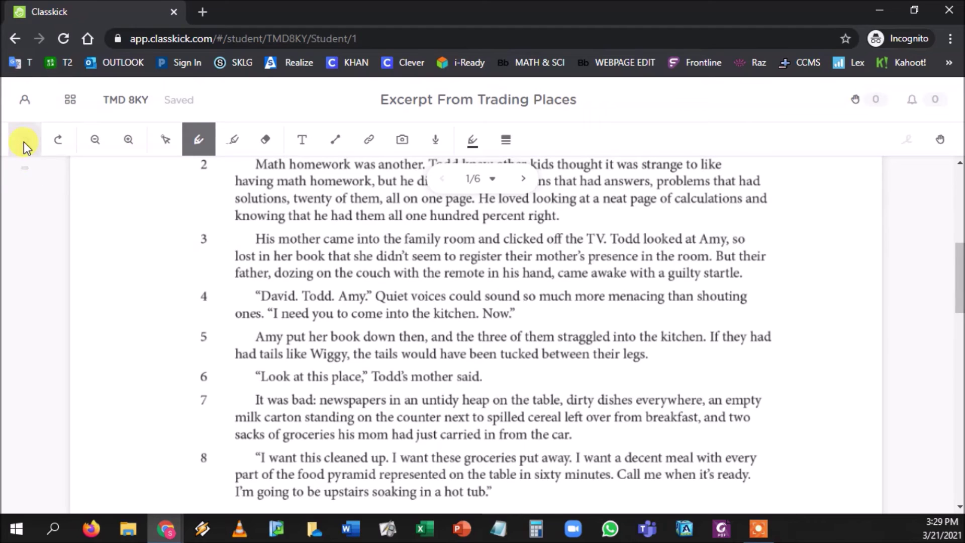
Step: Highlight the first two lines of paragraph 3 in yellow and erase the highlighting
left_click(242, 143)
left_click_drag(251, 239, 757, 237)
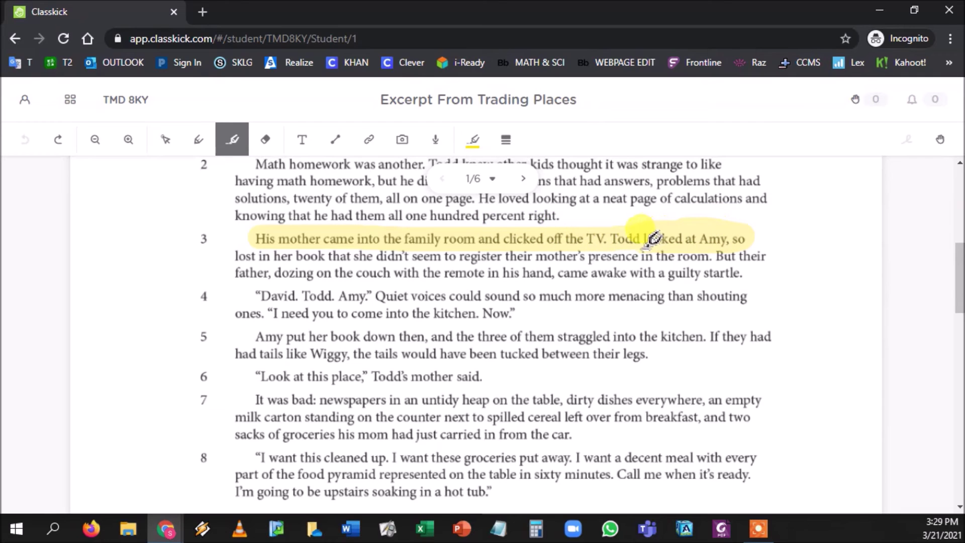
left_click_drag(205, 252, 711, 253)
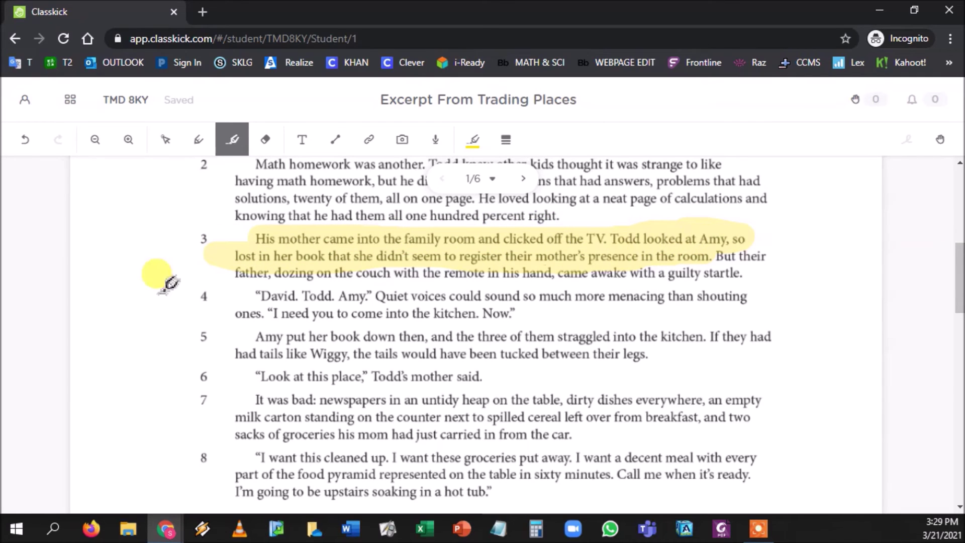
left_click(265, 139)
left_click(280, 239)
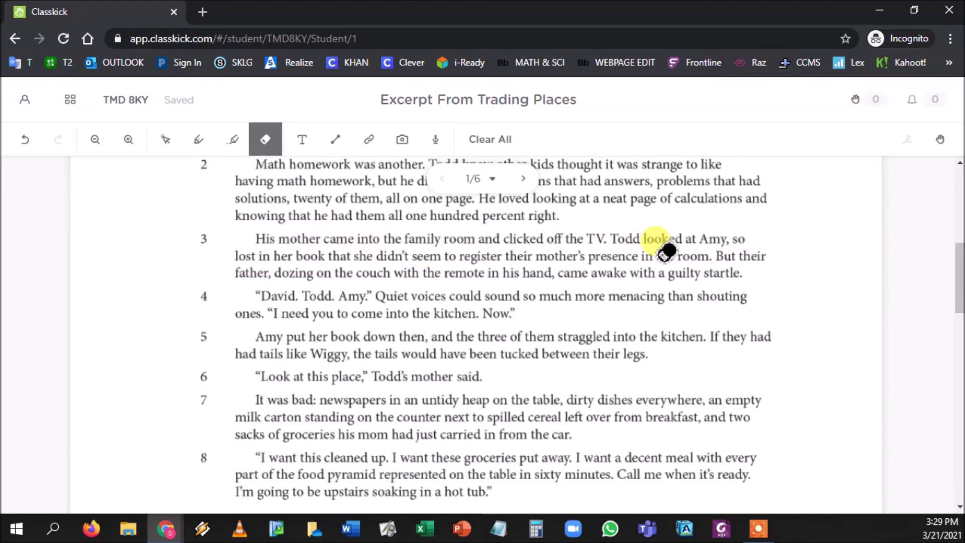
Step: Place a text box beside paragraph 4 and a slanted line above it in the margin, and delete both
left_click(302, 139)
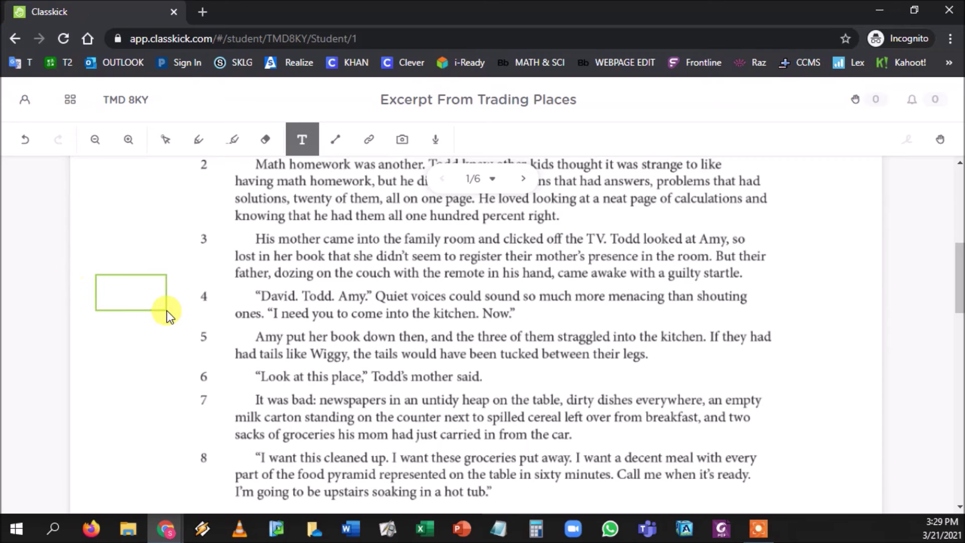
left_click_drag(163, 314, 162, 311)
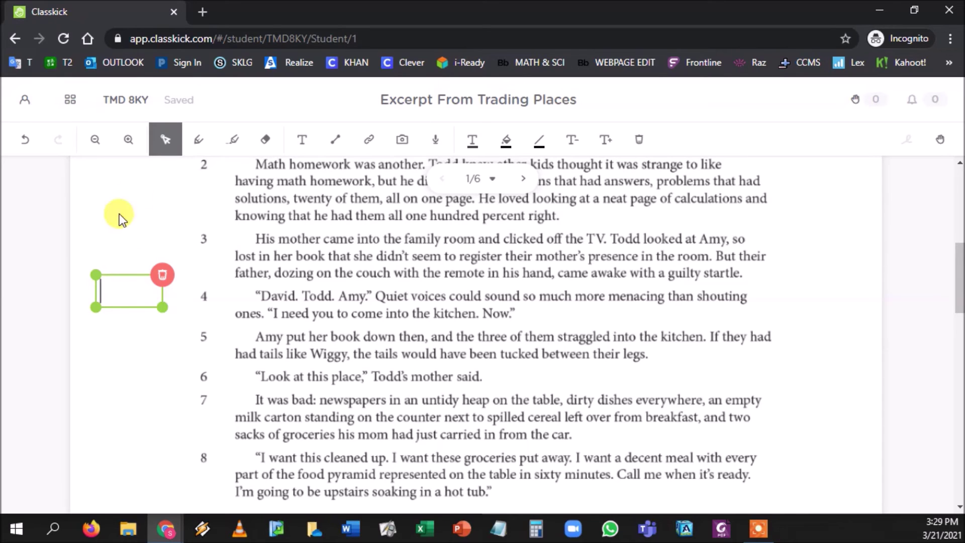
left_click(336, 139)
left_click_drag(110, 181, 165, 284)
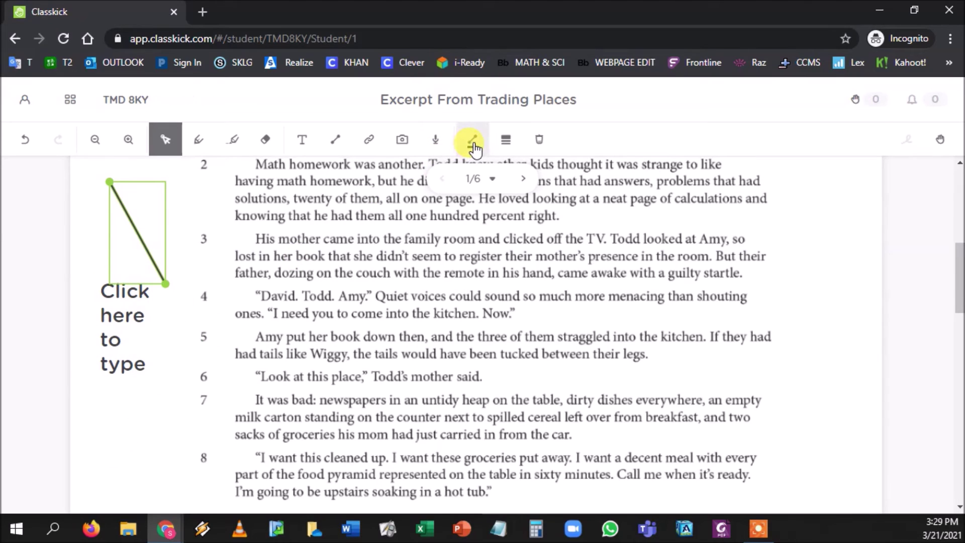
left_click(505, 140)
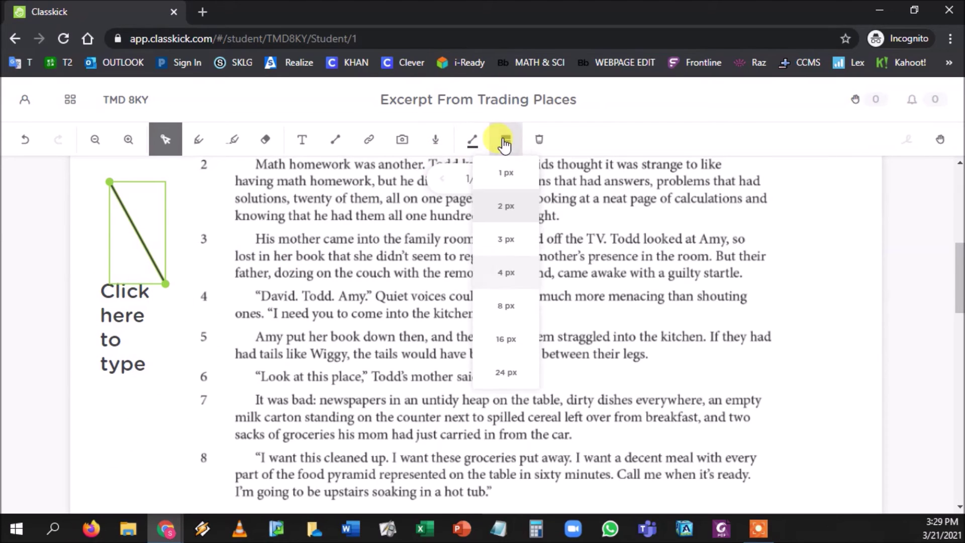
left_click(541, 139)
left_click(136, 308)
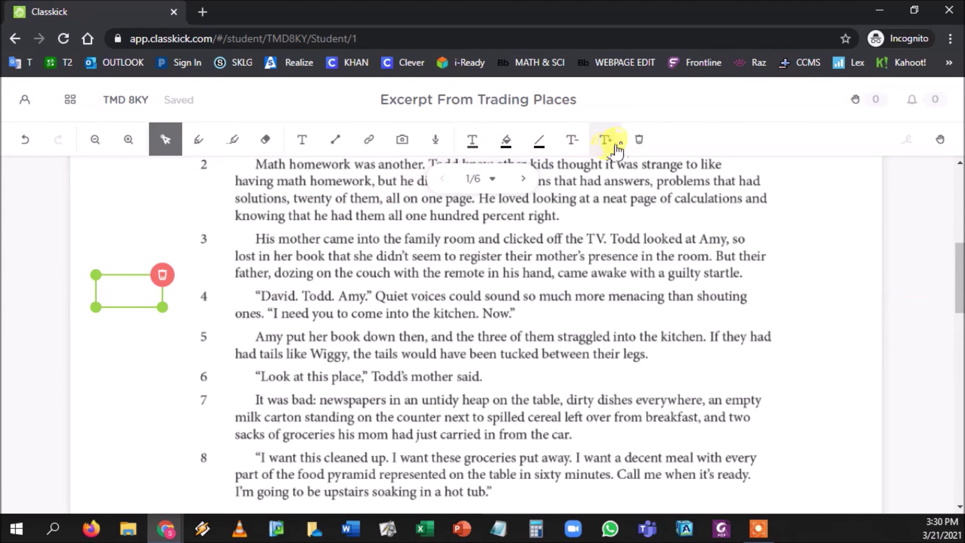
left_click(639, 140)
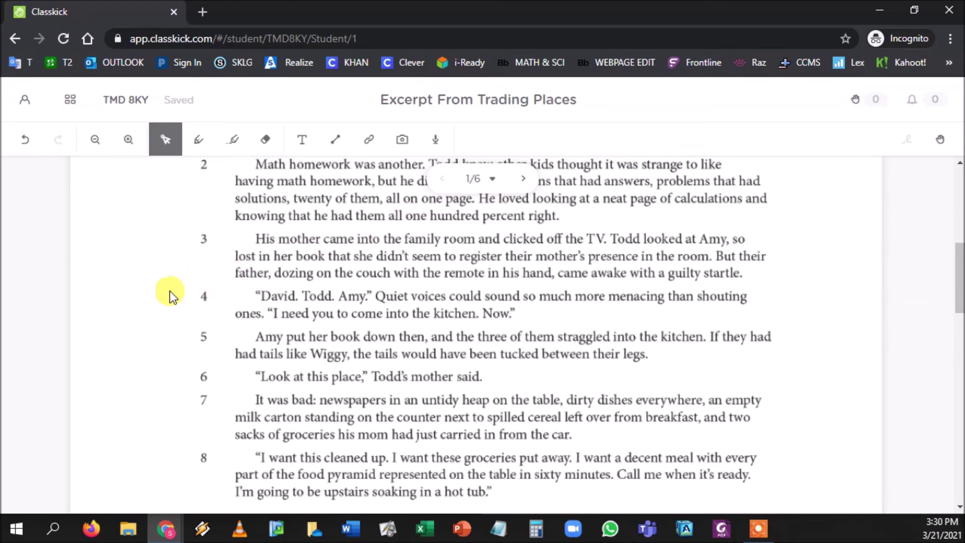
Step: Circle paragraph numbers 1 to 5 on page 1 of the story with the pen
scroll(169, 291, "up", 8)
scroll(167, 291, "down", 4)
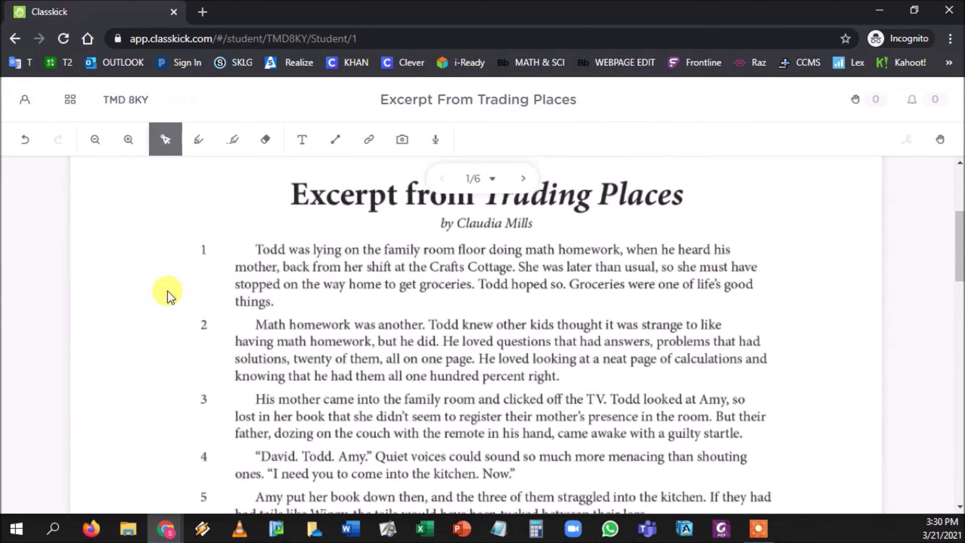
scroll(168, 291, "down", 1)
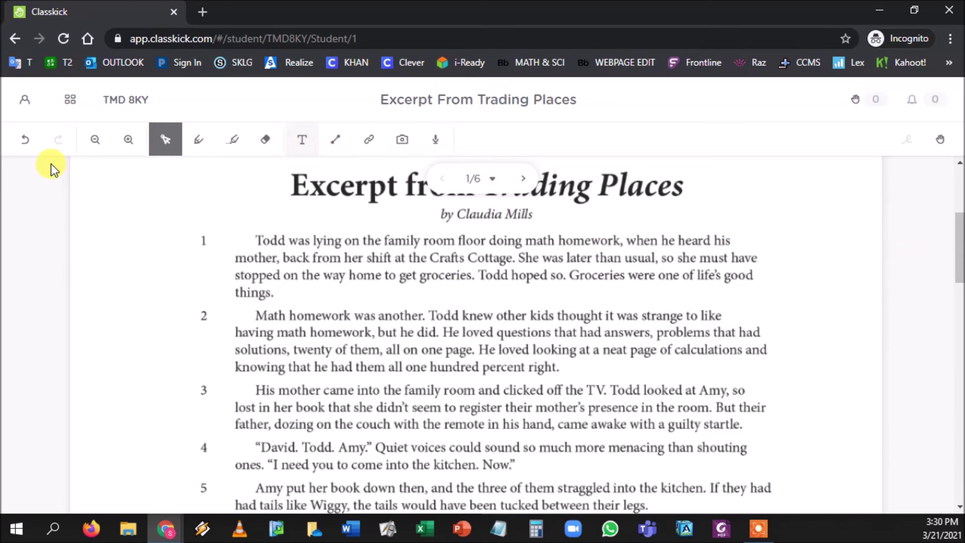
left_click(98, 142)
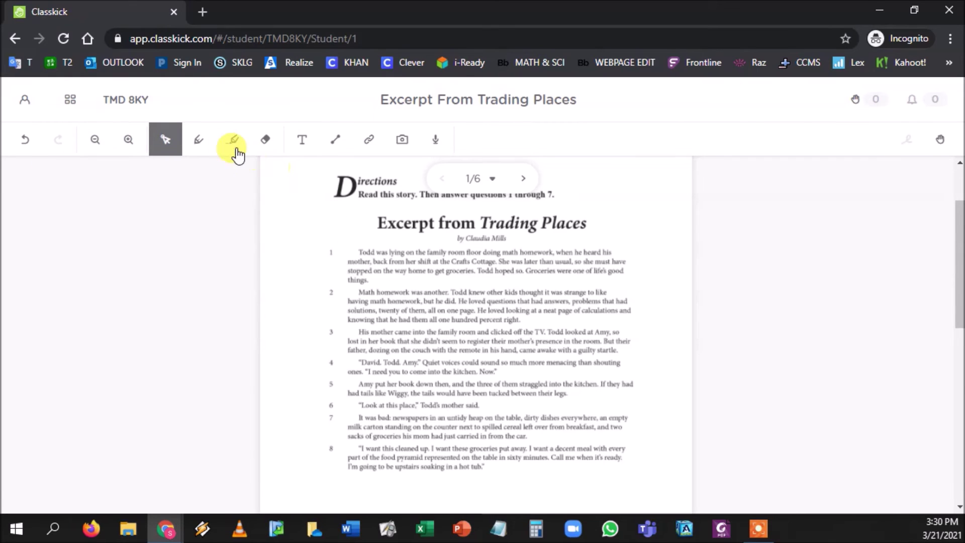
left_click(198, 144)
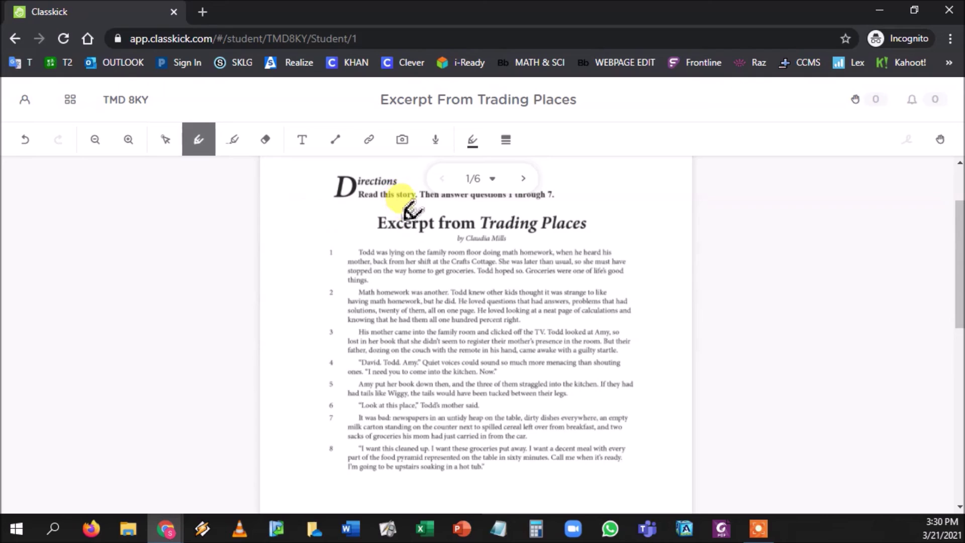
left_click_drag(334, 250, 337, 254)
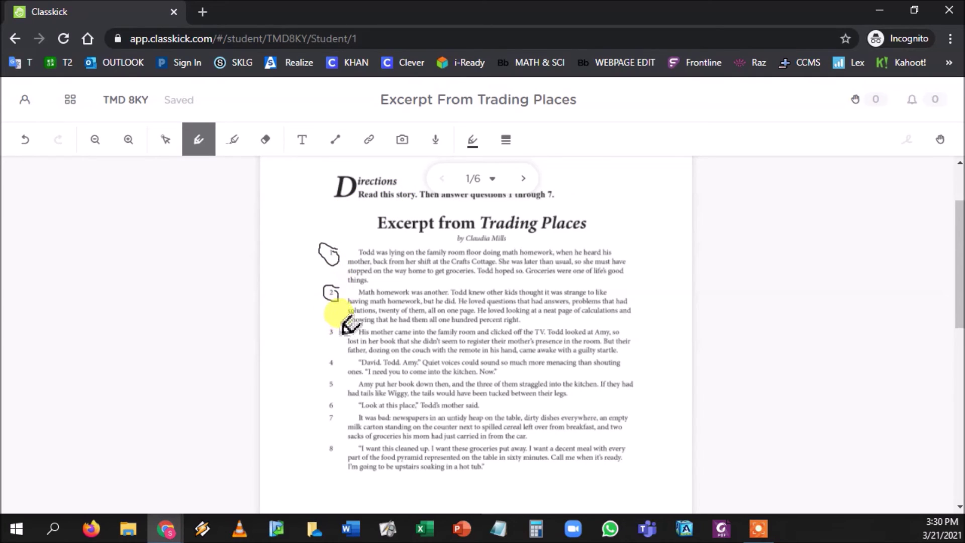
mouse_move(338, 327)
left_mouse_down()
mouse_move(342, 363)
mouse_move(333, 373)
left_mouse_up()
Step: Highlight the third line of paragraph 1 and the words "math homework, but he" in paragraph 2 in yellow
left_click(232, 139)
mouse_move(359, 251)
left_mouse_down()
mouse_move(395, 270)
mouse_move(611, 271)
left_mouse_up()
left_click_drag(359, 293, 448, 302)
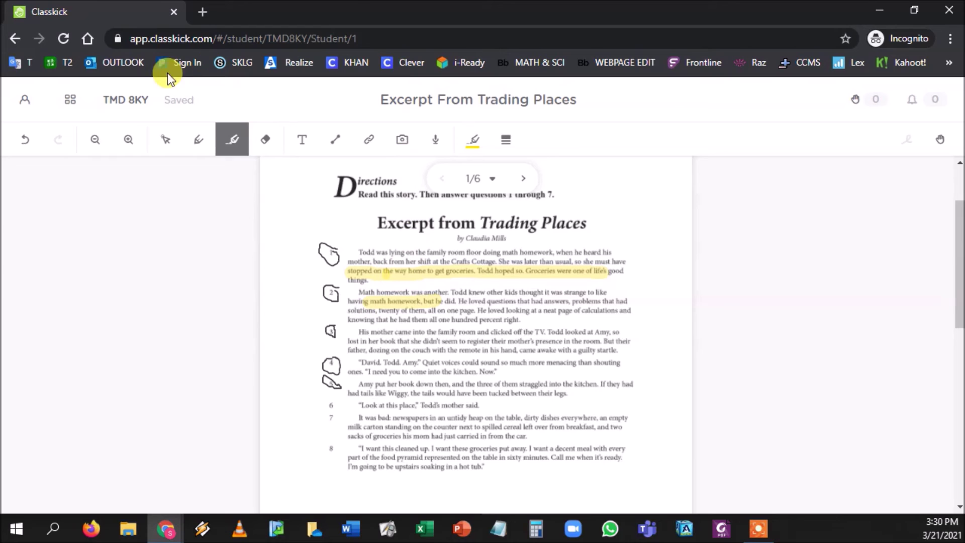
Step: Restore the student window beside the teacher window and open the Student entry's slide 1 in the teacher's work overview
left_click_drag(321, 12, 964, 121)
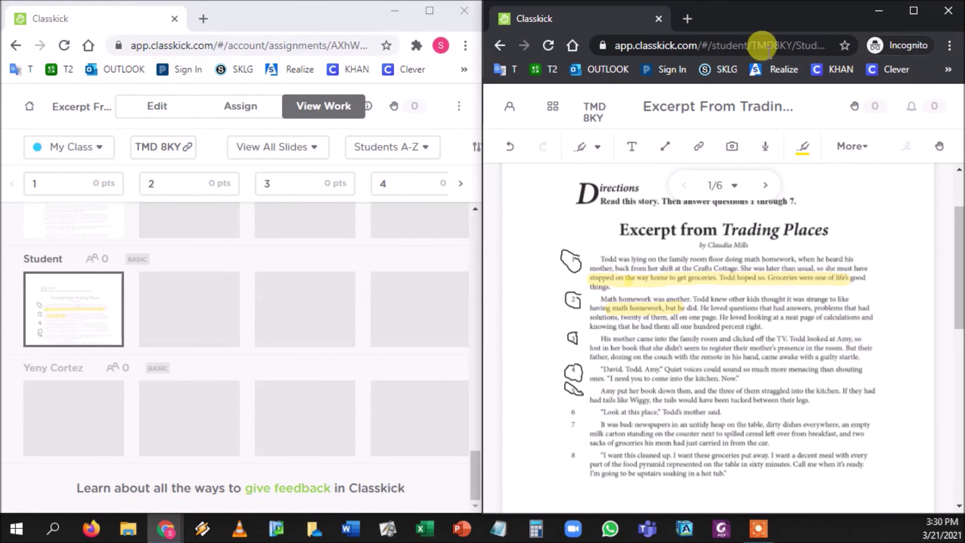
left_click(74, 302)
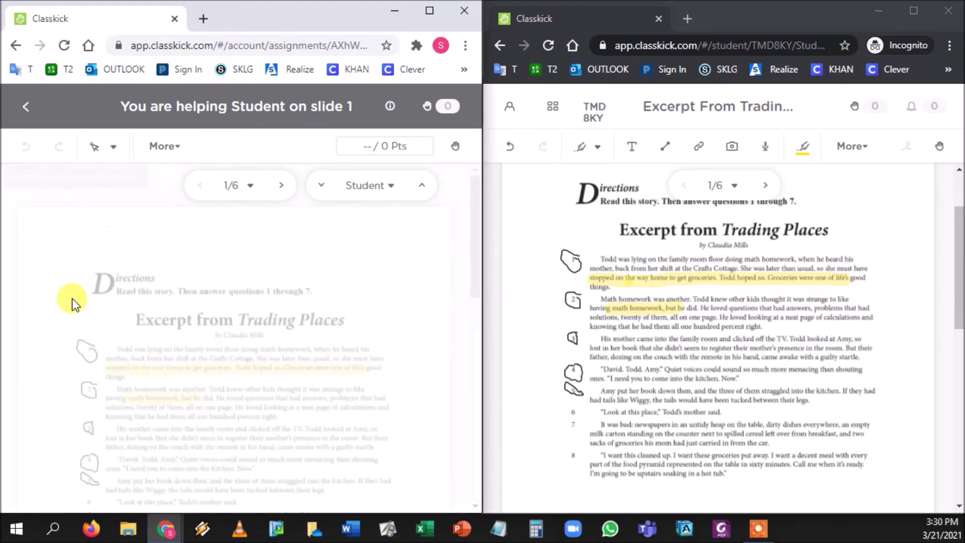
scroll(76, 365, "down", 3)
scroll(112, 281, "up", 3)
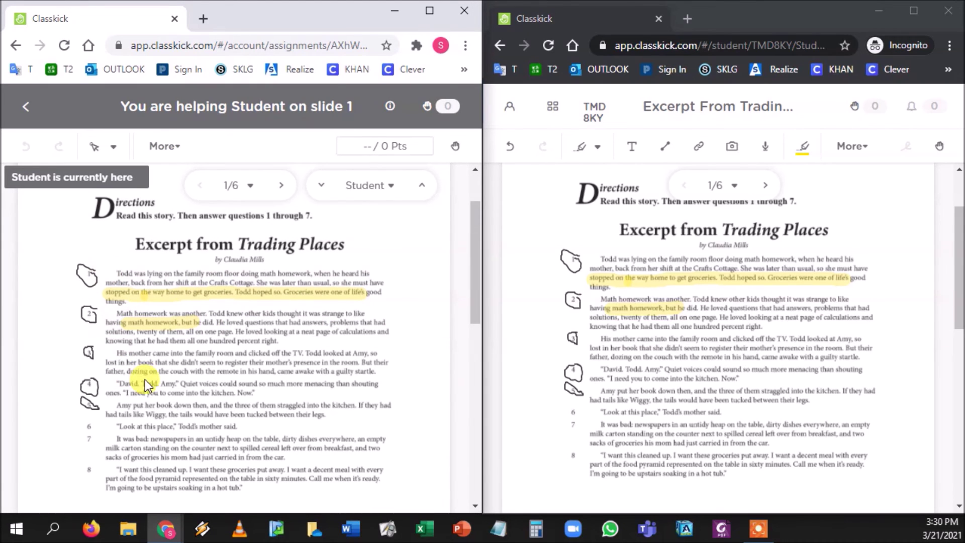
Step: In the student view, highlight parts of the first two lines of paragraph 3 and mark answer A of question 1 on page 4
left_click_drag(634, 348, 732, 338)
mouse_move(635, 338)
left_mouse_down()
mouse_move(822, 340)
mouse_move(810, 348)
left_mouse_up()
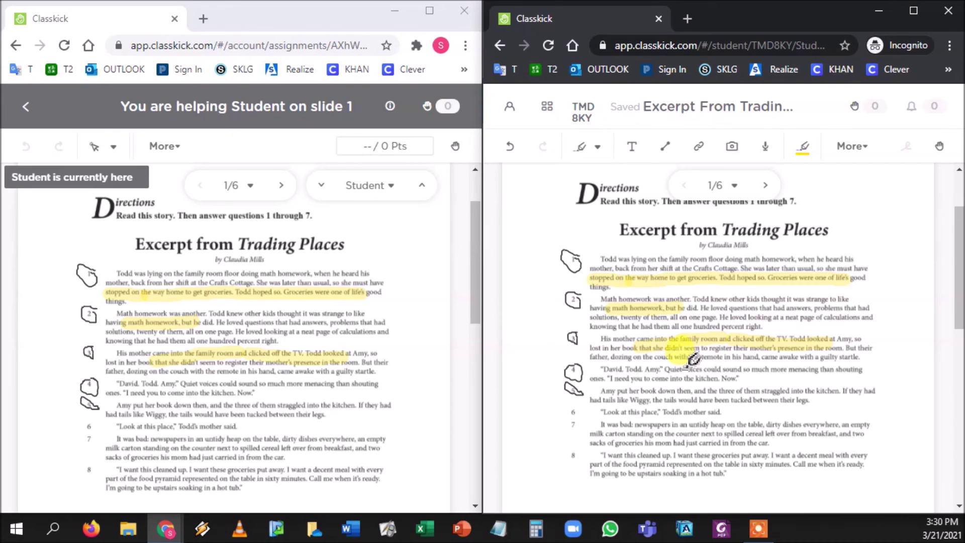
left_click(765, 186)
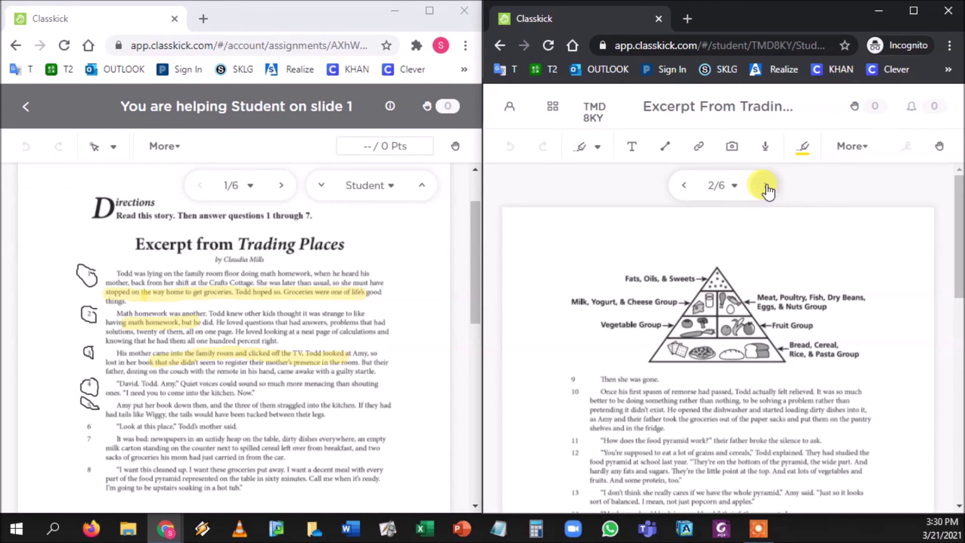
left_click(765, 187)
left_click(766, 189)
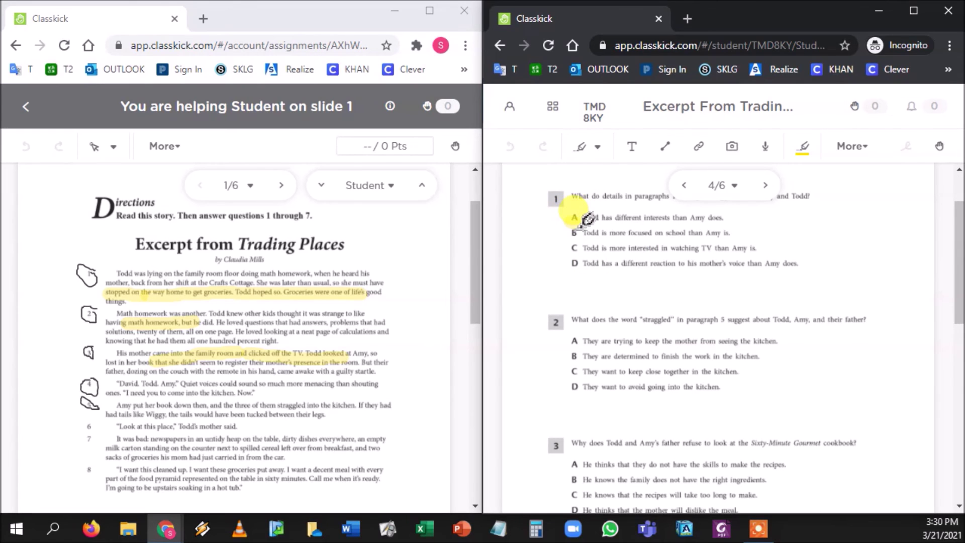
left_click(574, 219)
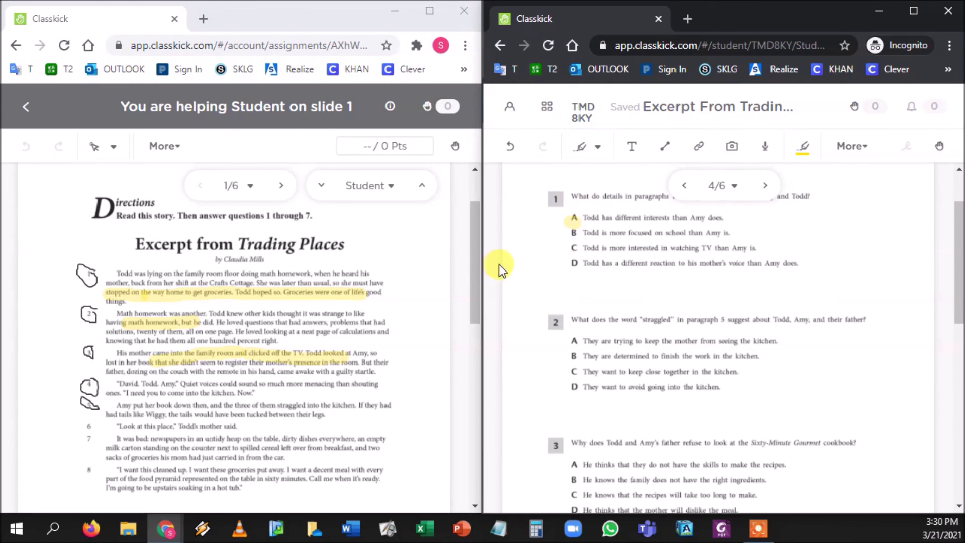
Step: Page through the Student entry's slides in the teacher's view from slide 1 to slide 4
mouse_move(476, 271)
left_mouse_down()
mouse_move(478, 319)
mouse_move(471, 269)
left_mouse_up()
left_click(280, 186)
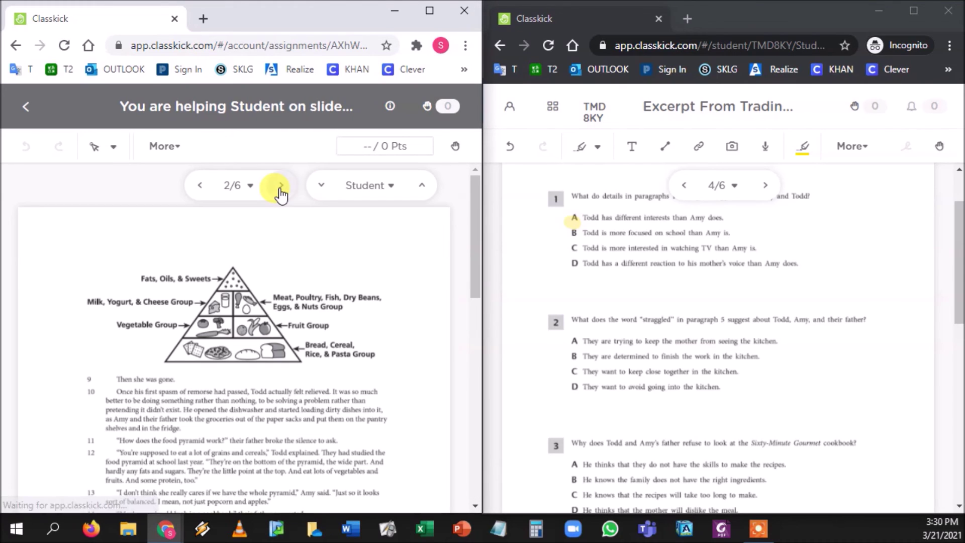
left_click(280, 186)
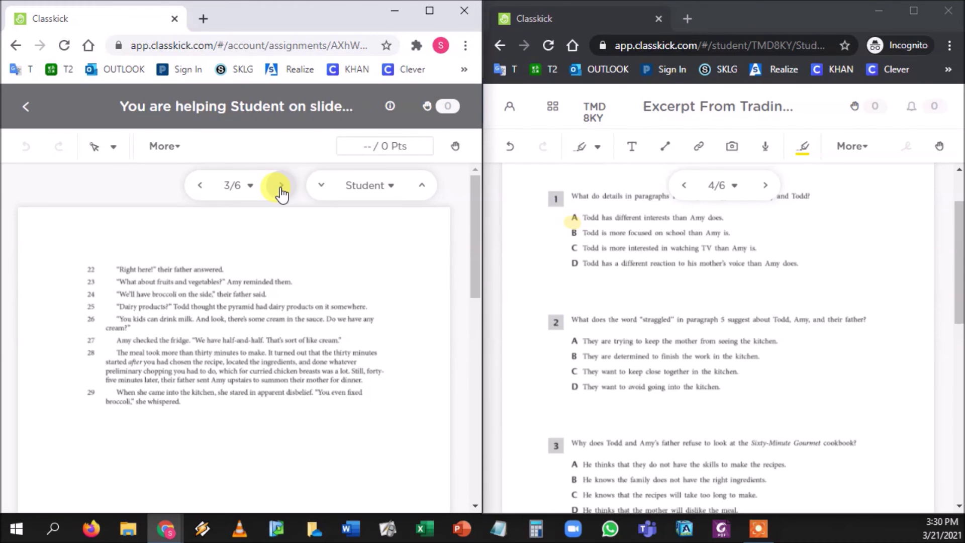
left_click(280, 186)
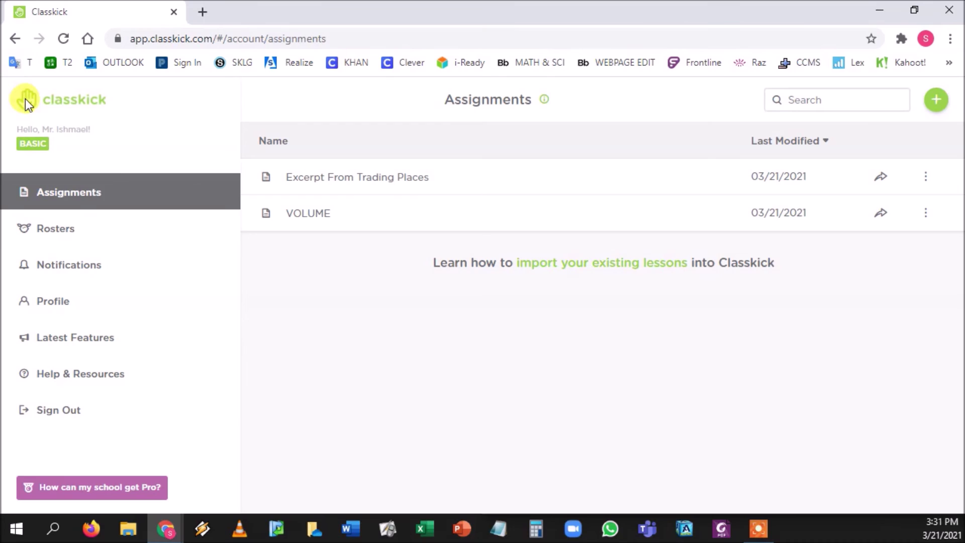
Step: Open the VOLUME assignment's slide 1 and look through its rectangular prism problems
left_click(327, 229)
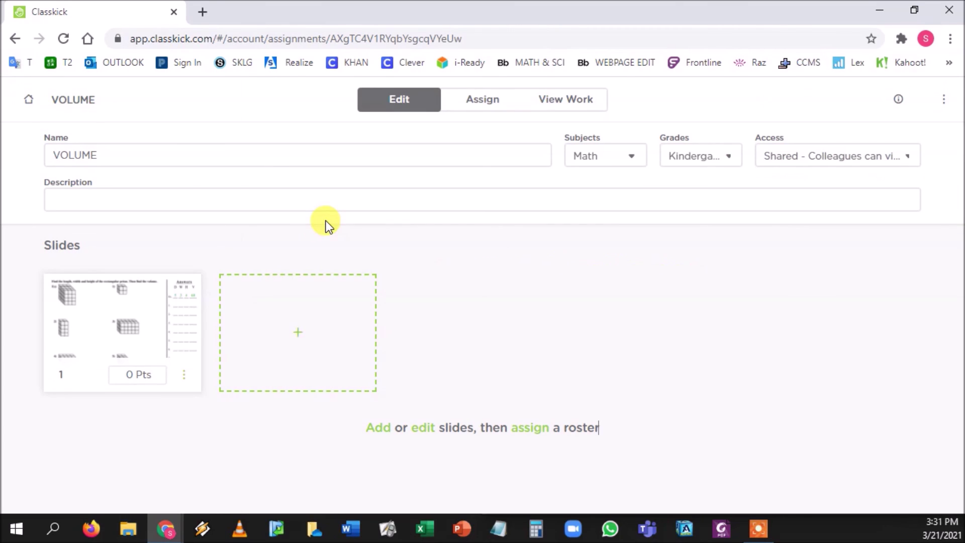
left_click(163, 327)
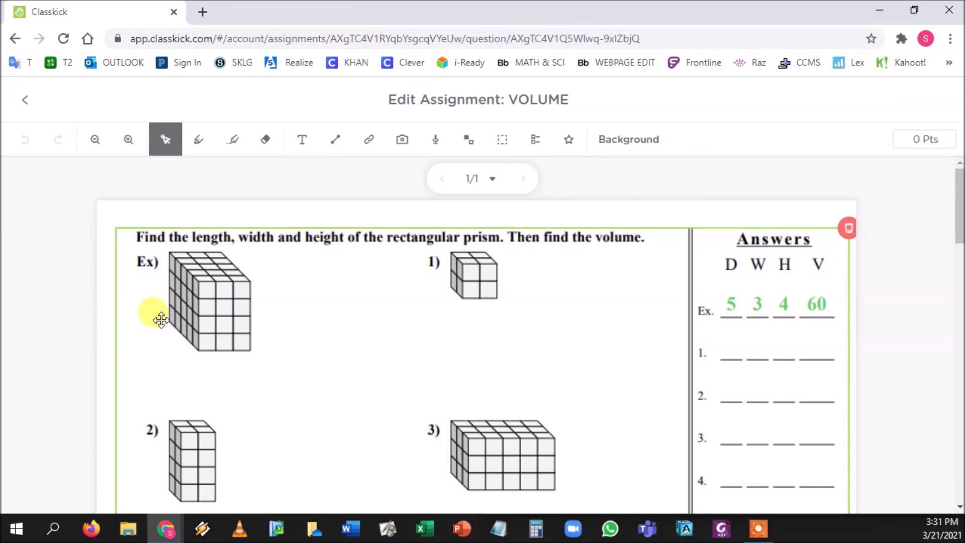
scroll(396, 342, "down", 8)
scroll(394, 340, "up", 7)
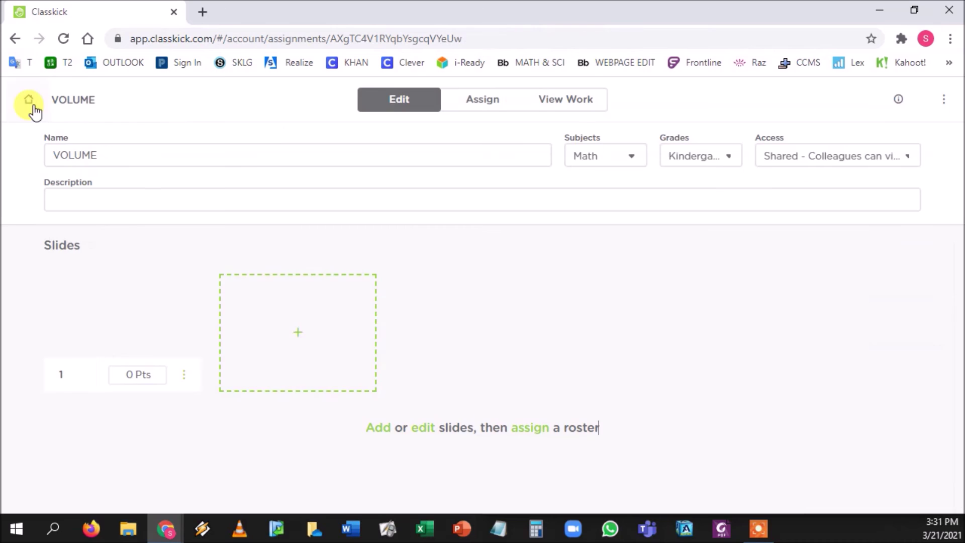
Step: Return from the slide and look through all students' submissions in the VOLUME assignment's work overview
left_click(29, 104)
left_click(563, 103)
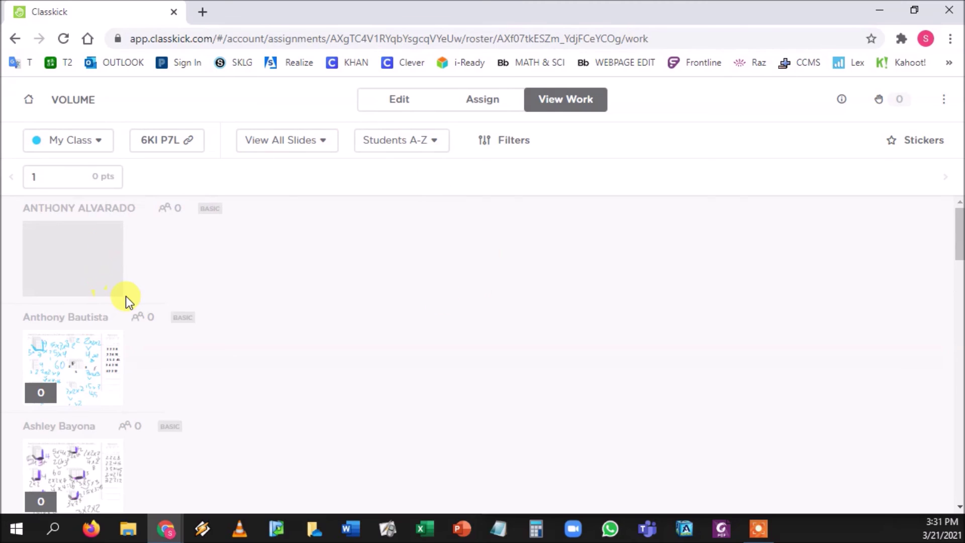
scroll(124, 299, "down", 15)
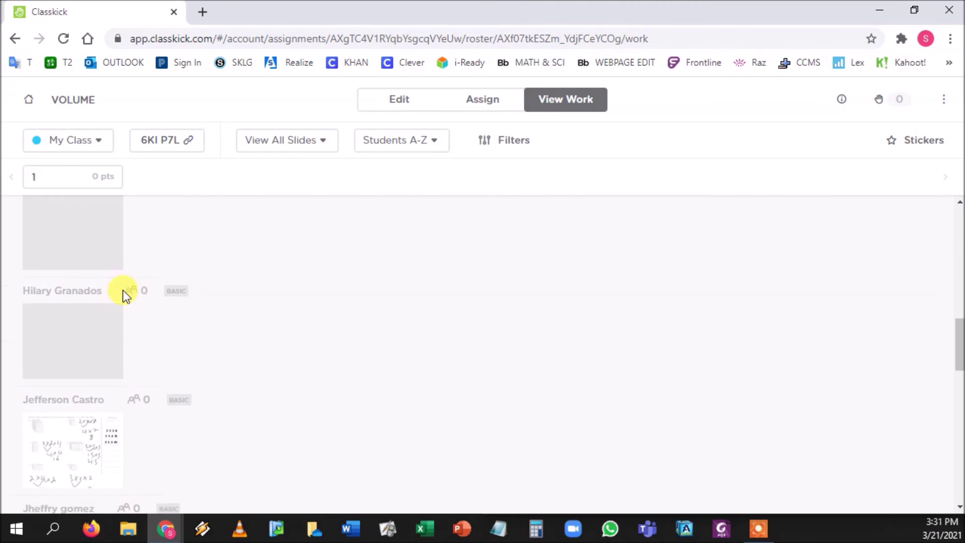
scroll(123, 292, "up", 15)
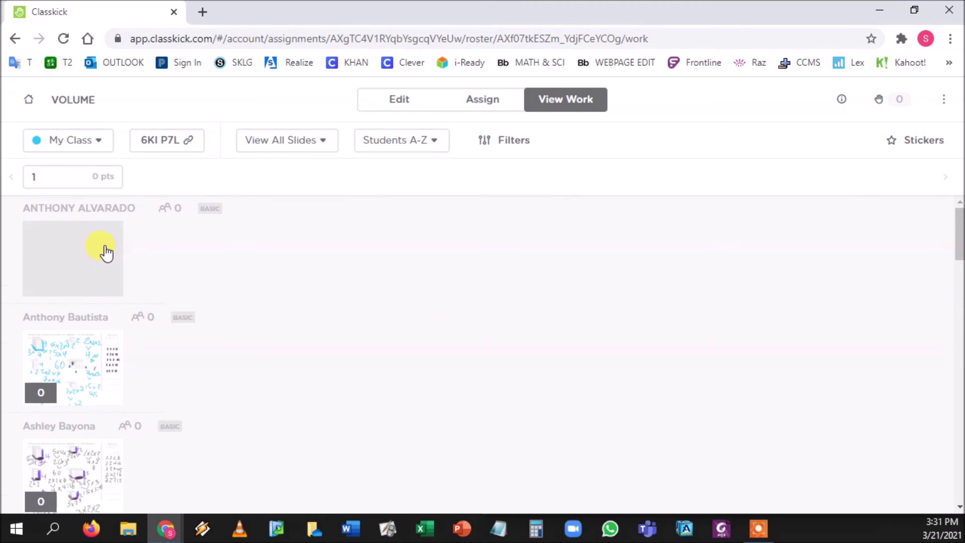
Step: Filter the submissions to Slide #1 and place the +3 "Go back in the passage" sticker on the first two submitted works
left_click(311, 141)
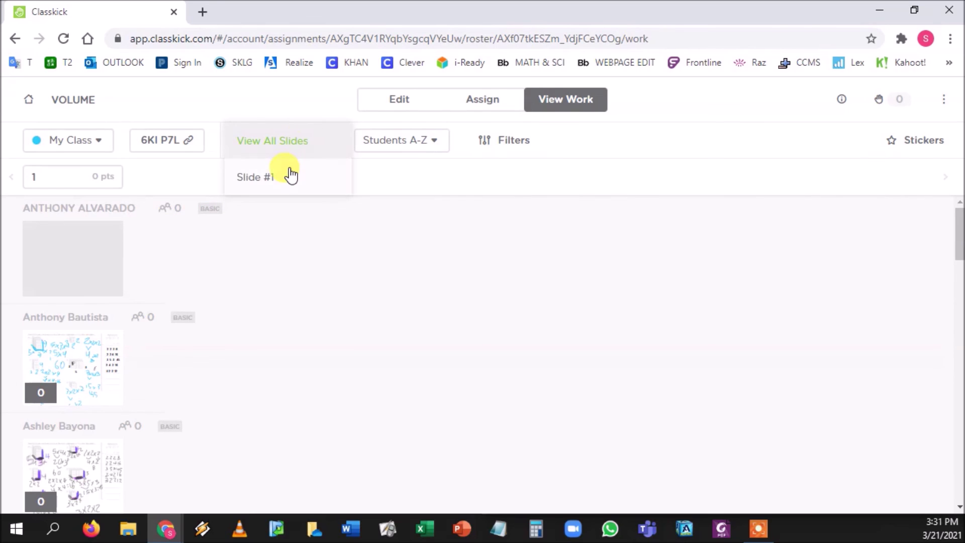
left_click(283, 180)
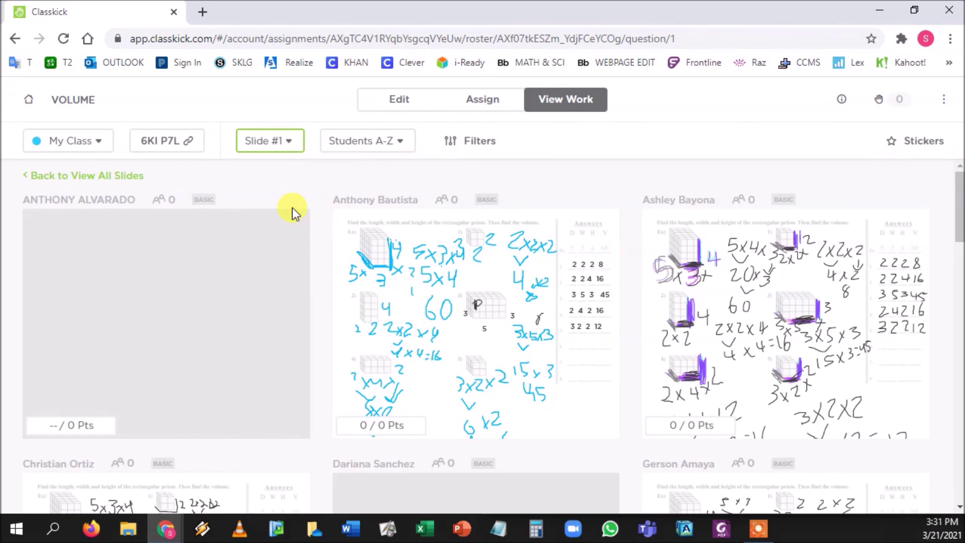
left_click(900, 140)
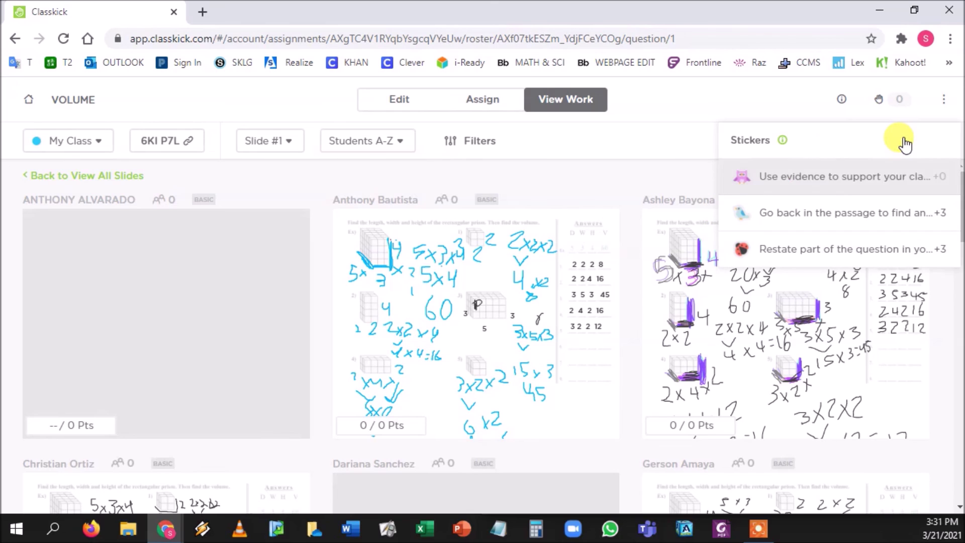
left_click(839, 214)
left_click(535, 269)
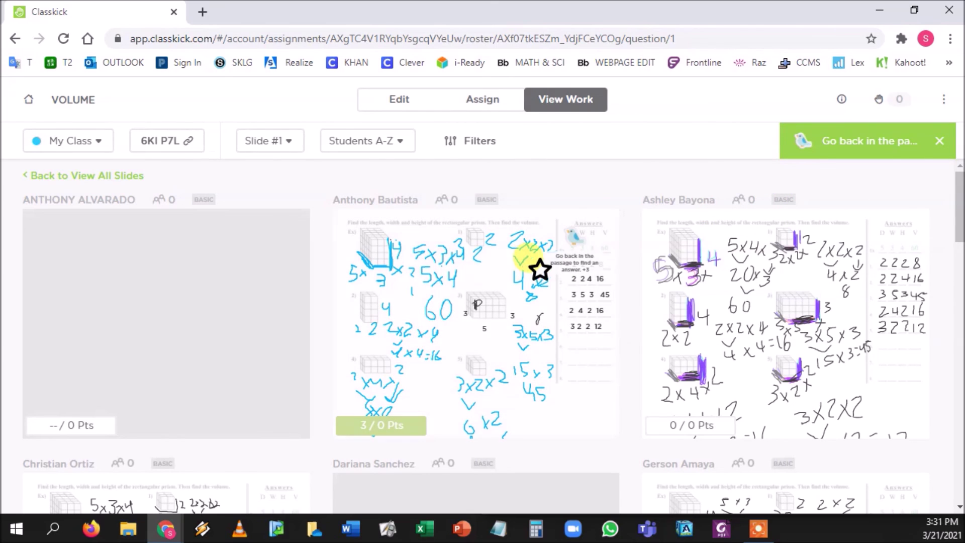
left_click(840, 281)
scroll(842, 284, "down", 2)
left_click(909, 149)
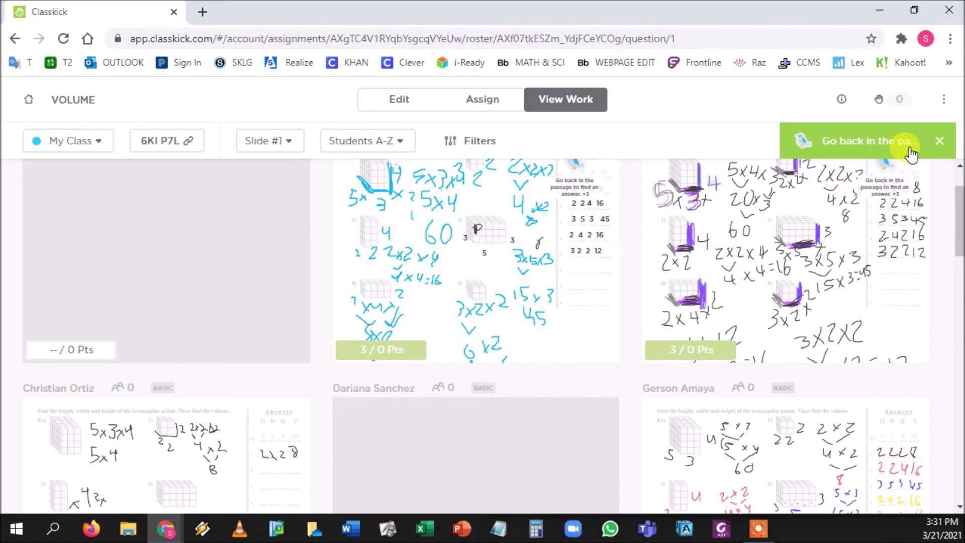
left_click(939, 148)
left_click(936, 149)
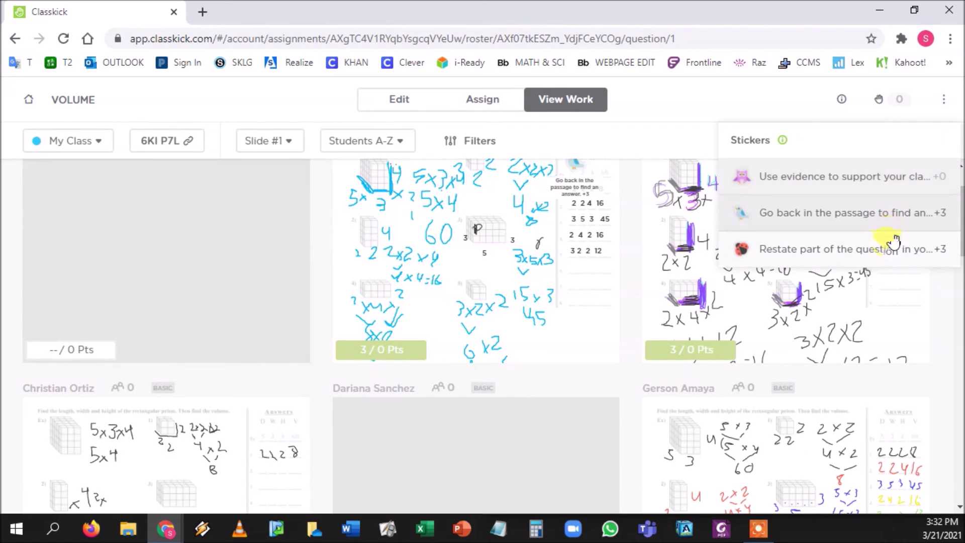
left_click(228, 470)
Step: Look through the class's Slide #1 submissions and return to the assignments list
scroll(338, 447, "down", 6)
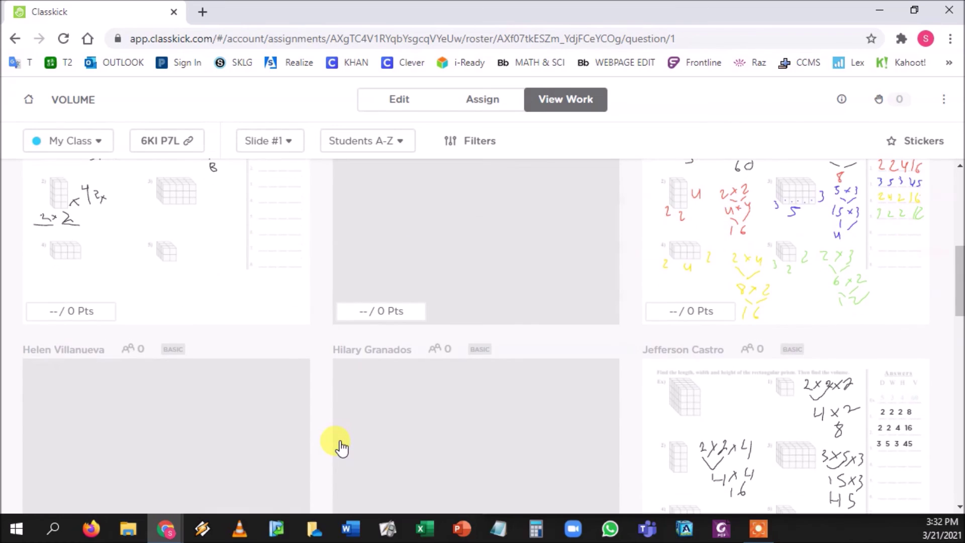
scroll(338, 448, "up", 3)
scroll(271, 422, "up", 3)
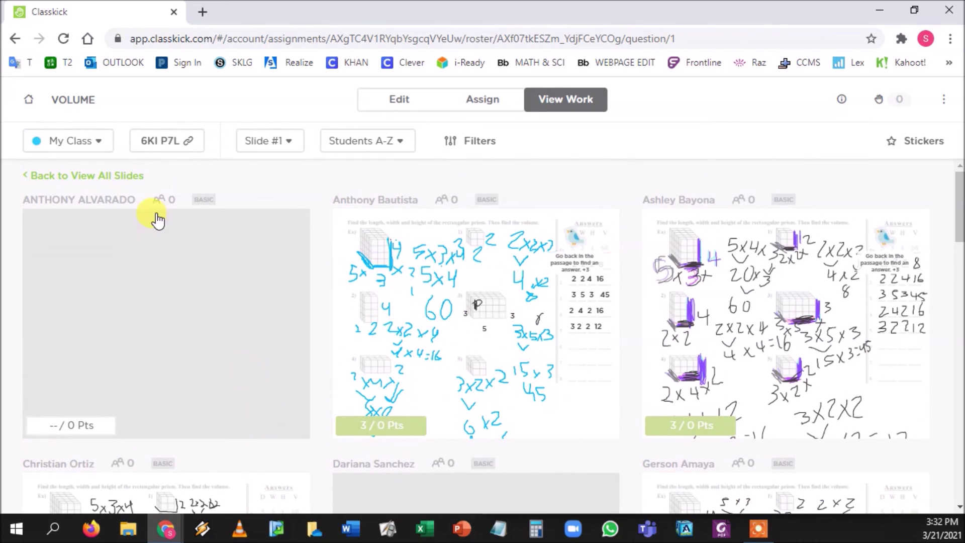
left_click(28, 100)
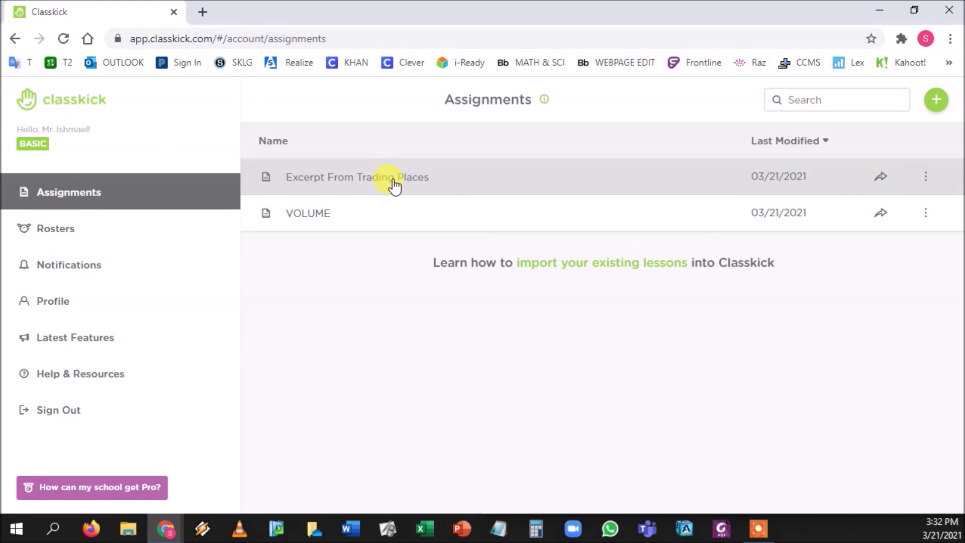